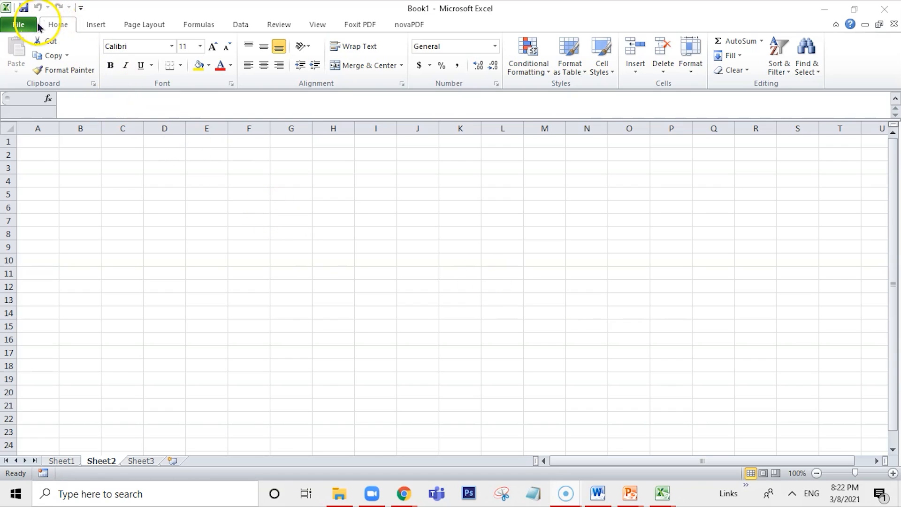
# Enable the Developer tab in the ribbon customization options and apply the change.
pyautogui.click(15, 25)
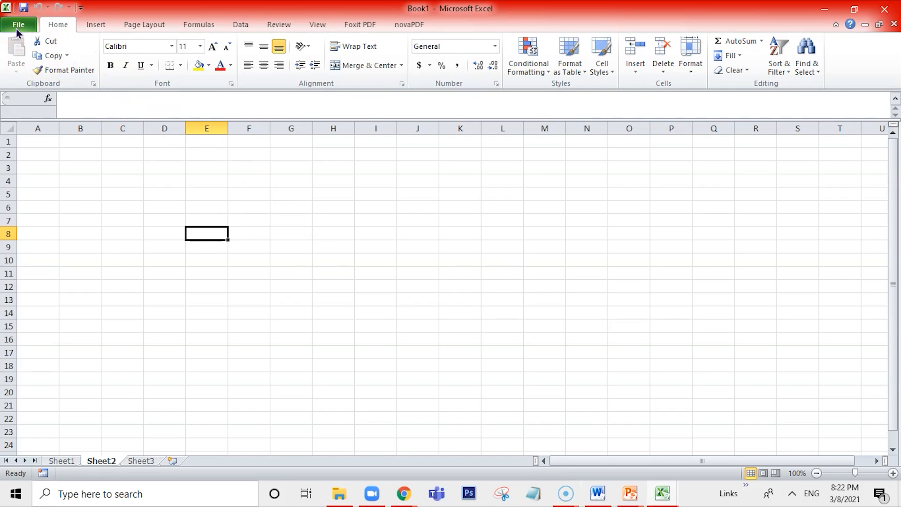
pyautogui.click(17, 28)
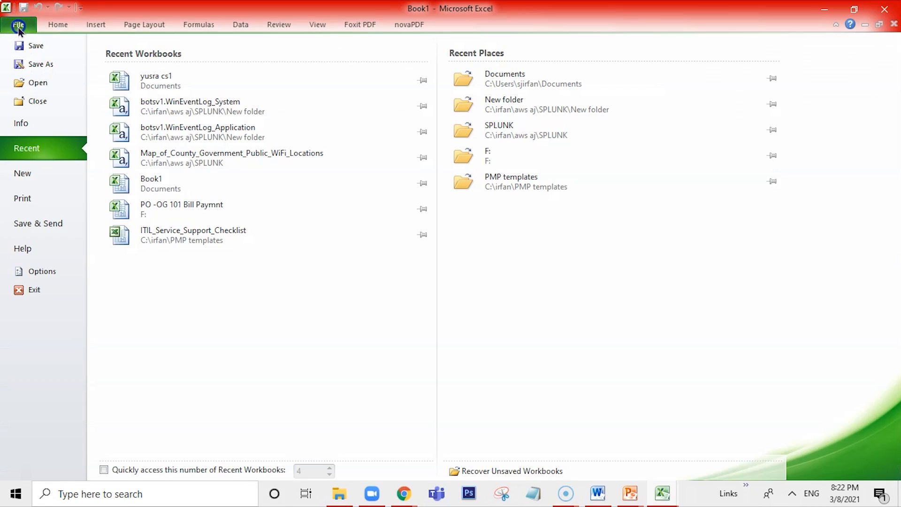
pyautogui.click(45, 274)
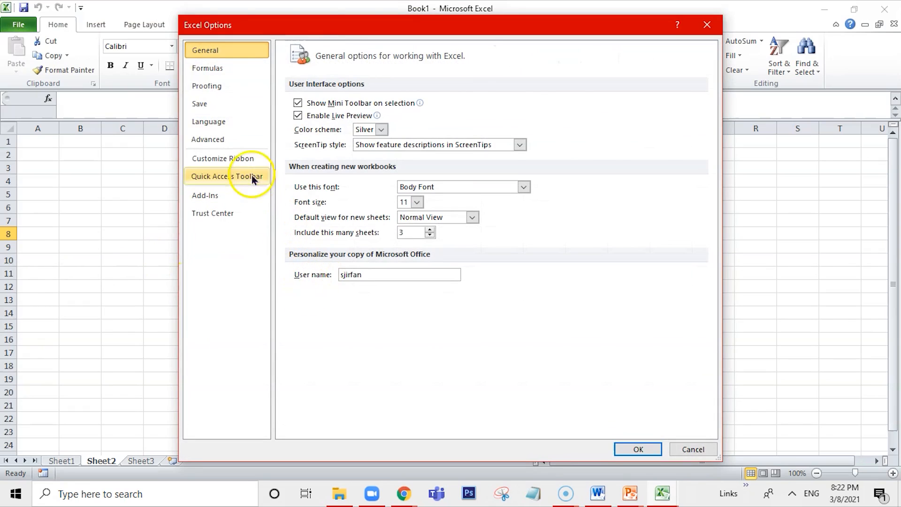
pyautogui.click(247, 158)
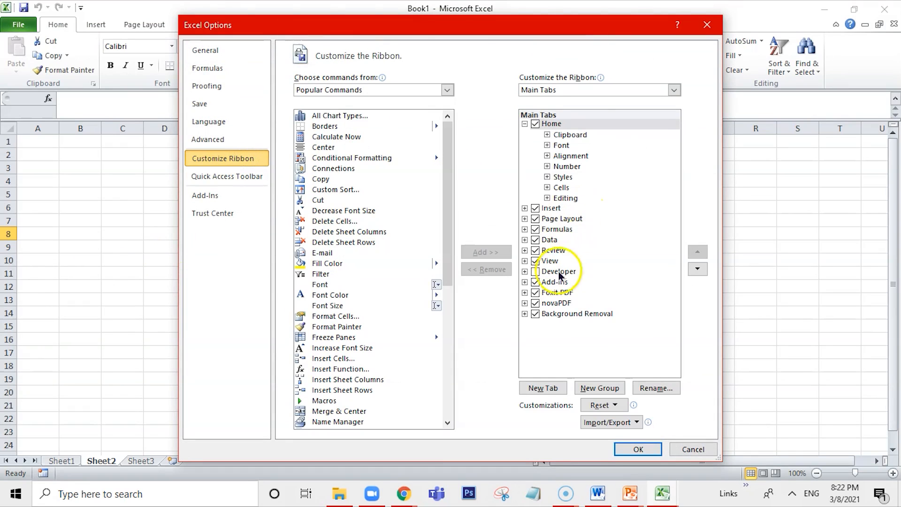
pyautogui.click(525, 272)
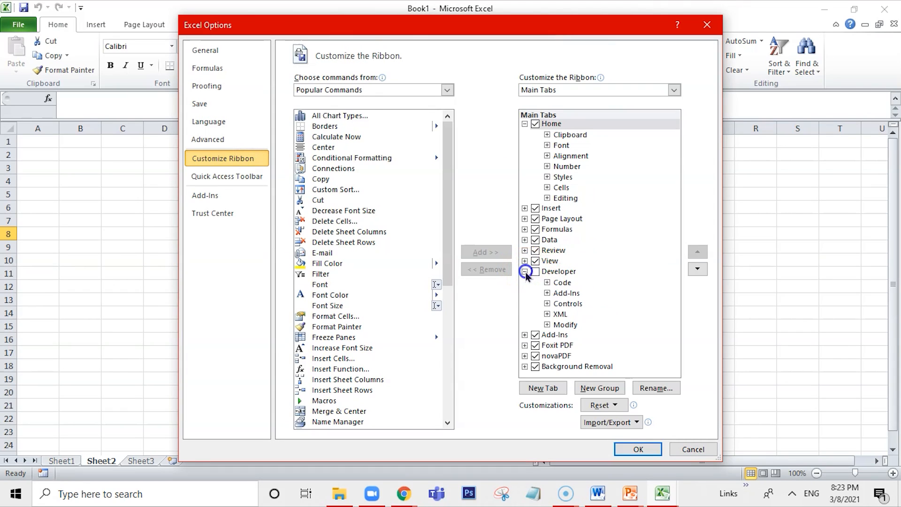
pyautogui.click(537, 273)
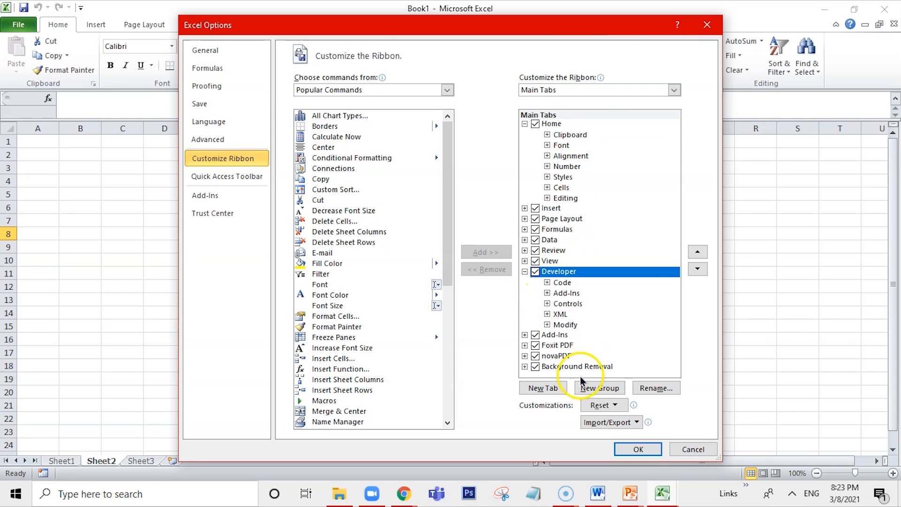
pyautogui.click(637, 449)
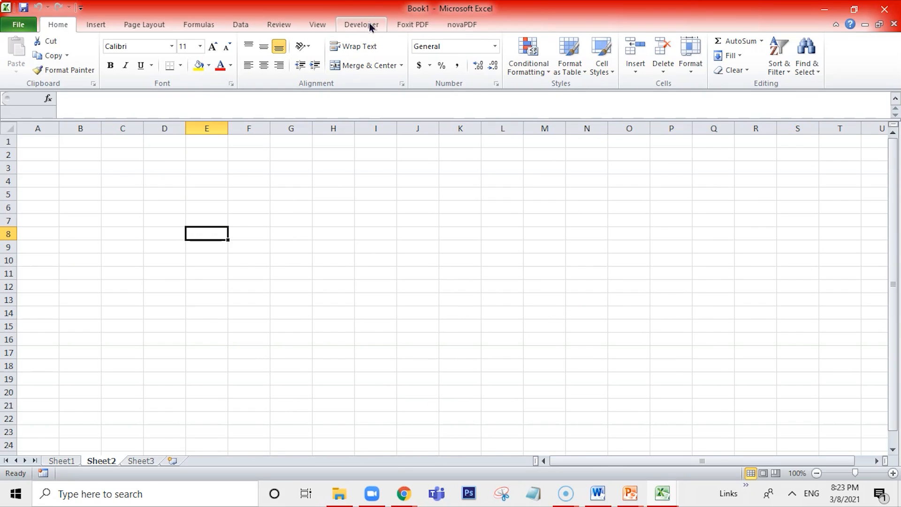
# Reopen the ribbon customization options and review the Developer entry and its command groups.
pyautogui.click(33, 478)
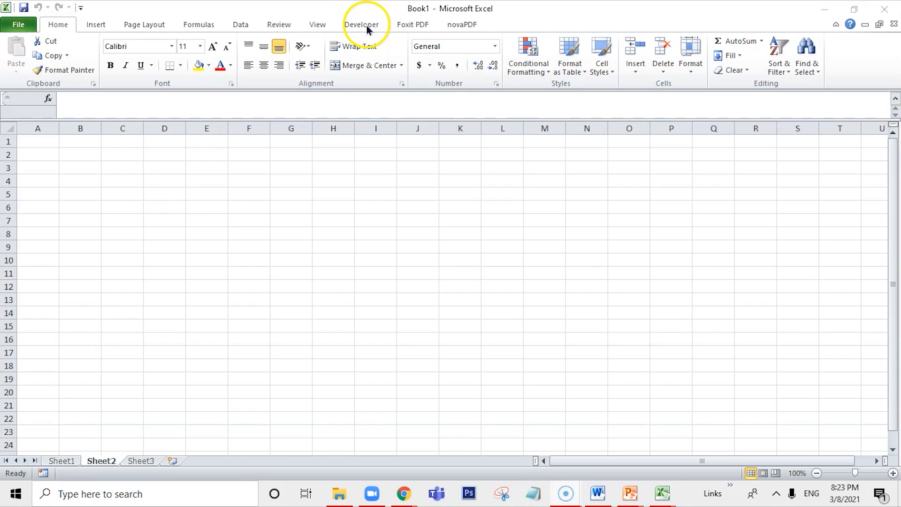
pyautogui.click(407, 23)
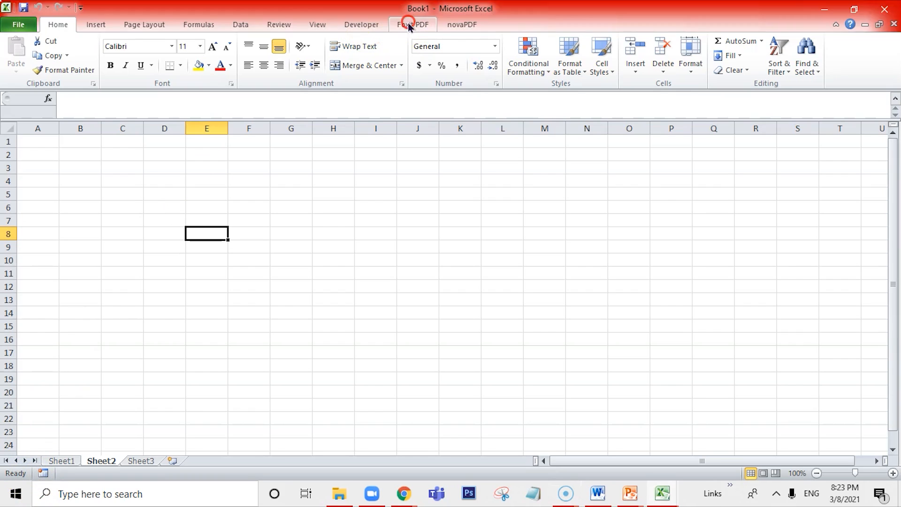
pyautogui.rightClick(412, 25)
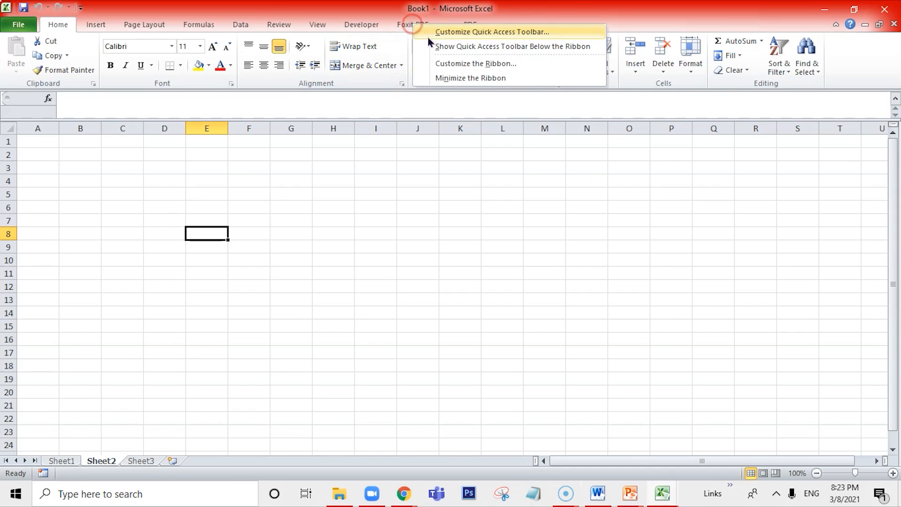
pyautogui.click(437, 61)
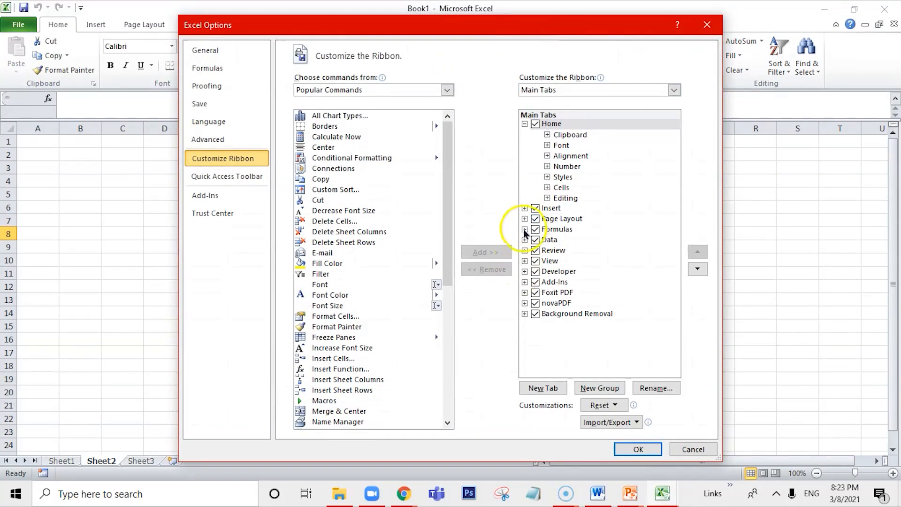
pyautogui.click(525, 272)
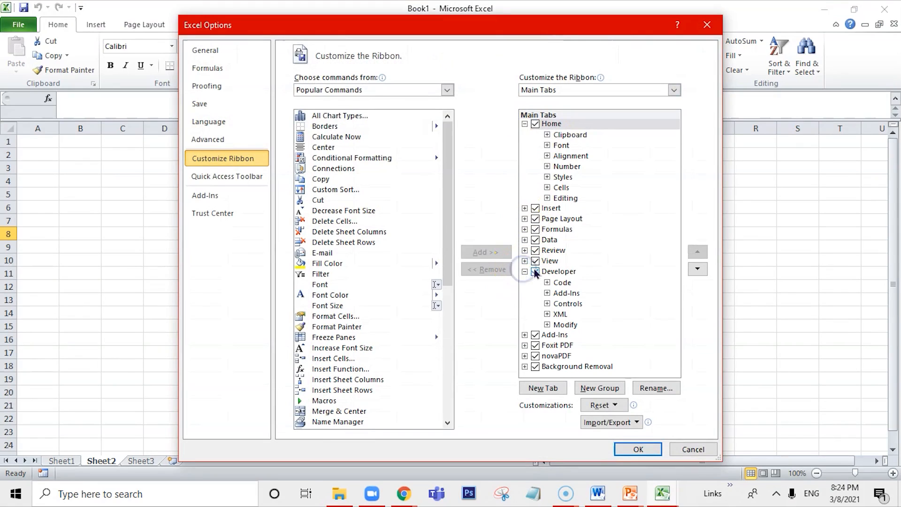
pyautogui.click(535, 272)
pyautogui.click(637, 449)
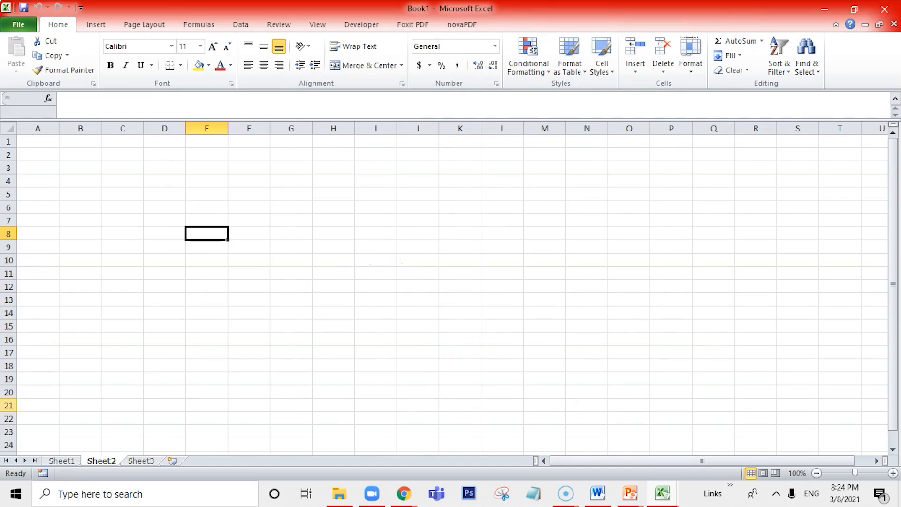
pyautogui.click(137, 245)
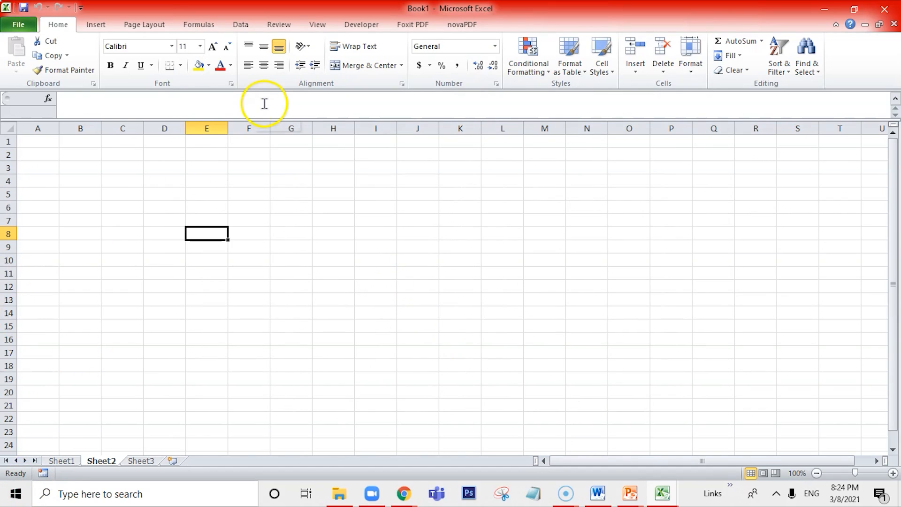
# Start recording a macro named WorkorderAccounts, stored in this workbook, with the description "Workorders for Accounts team with cost".
pyautogui.click(368, 25)
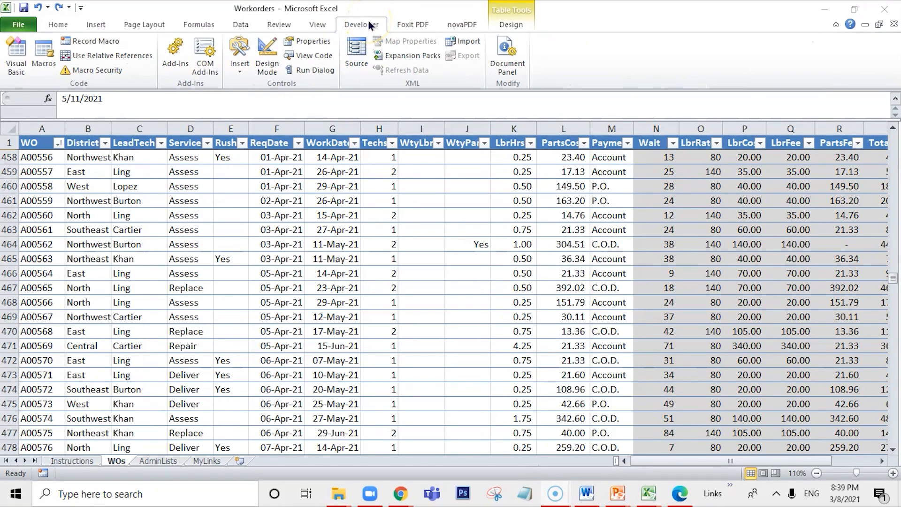
pyautogui.click(360, 31)
pyautogui.click(365, 26)
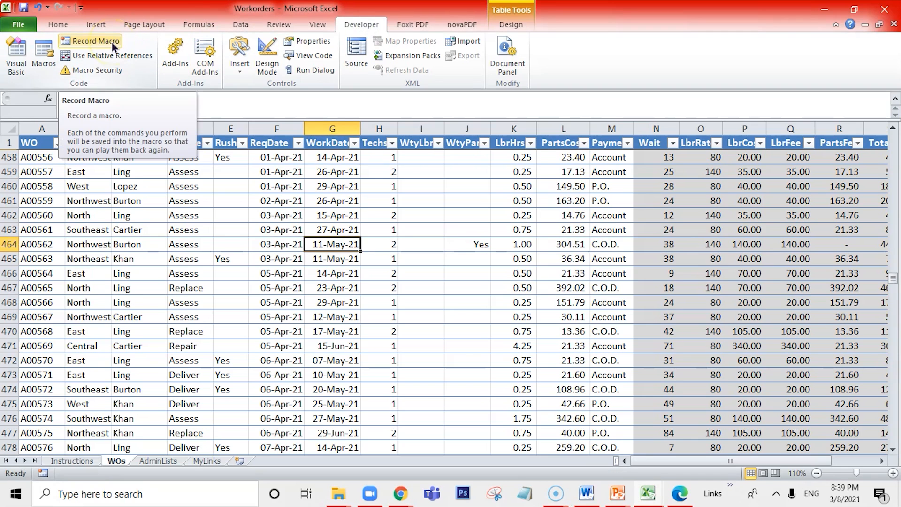
pyautogui.click(100, 43)
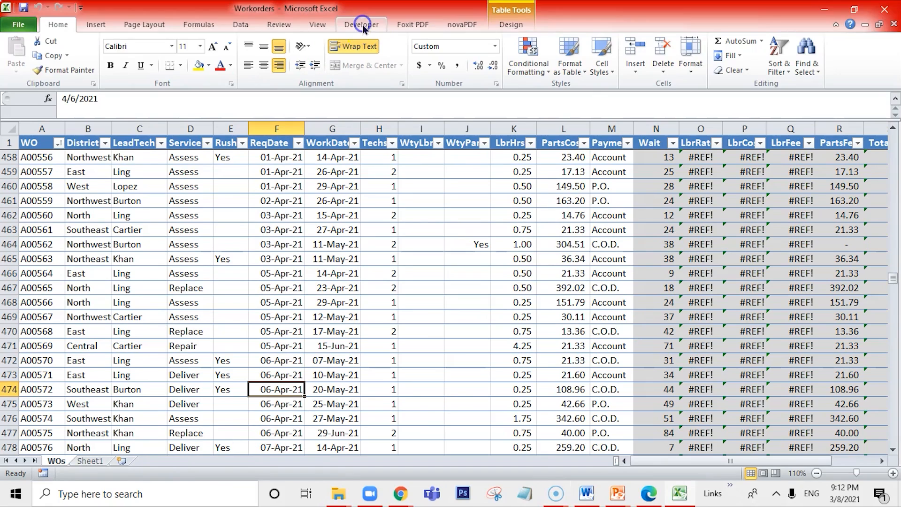
pyautogui.click(363, 26)
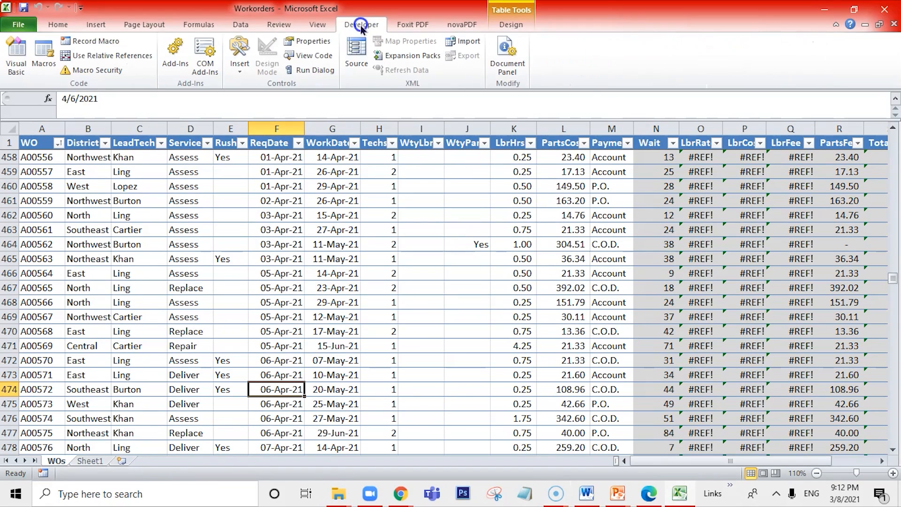
pyautogui.click(91, 45)
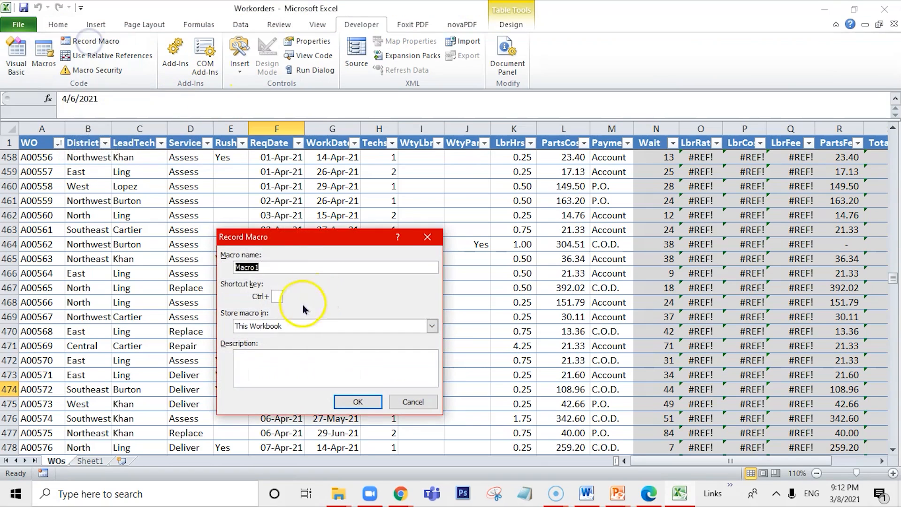
pyautogui.write('WorkorderAccounts')
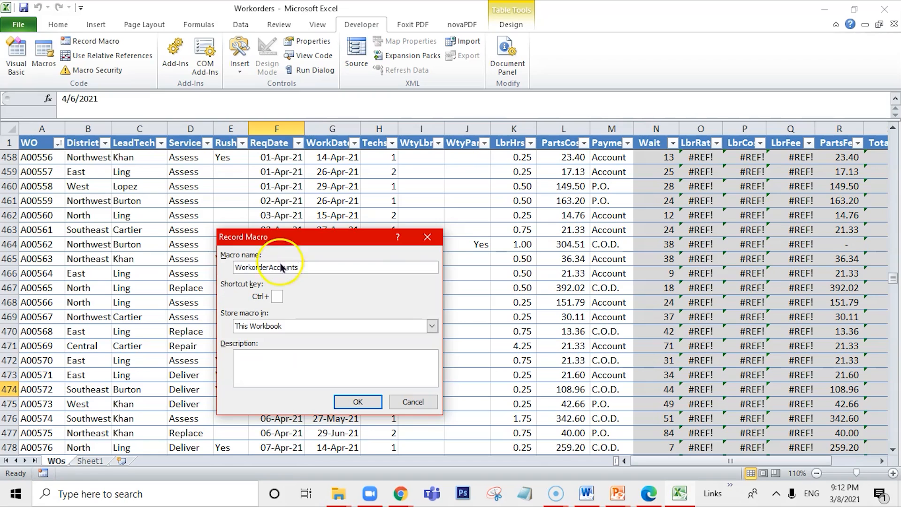
pyautogui.click(259, 380)
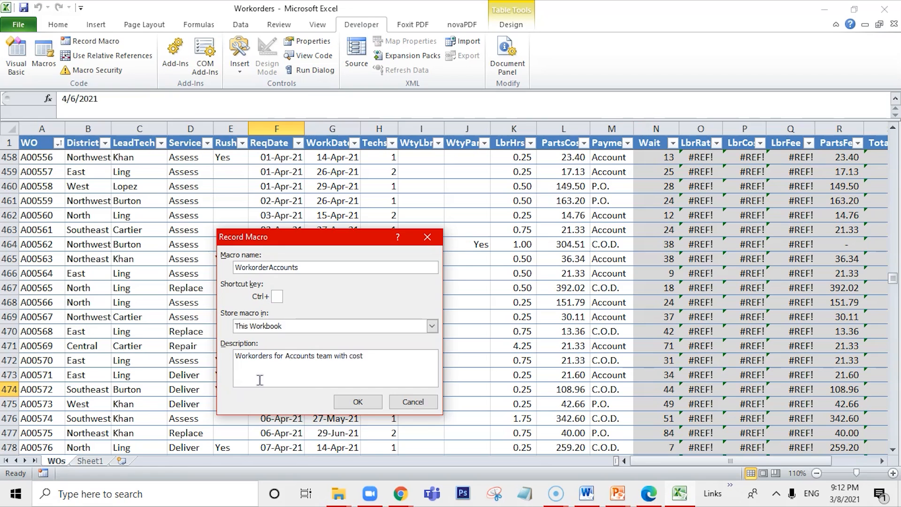
pyautogui.click(358, 402)
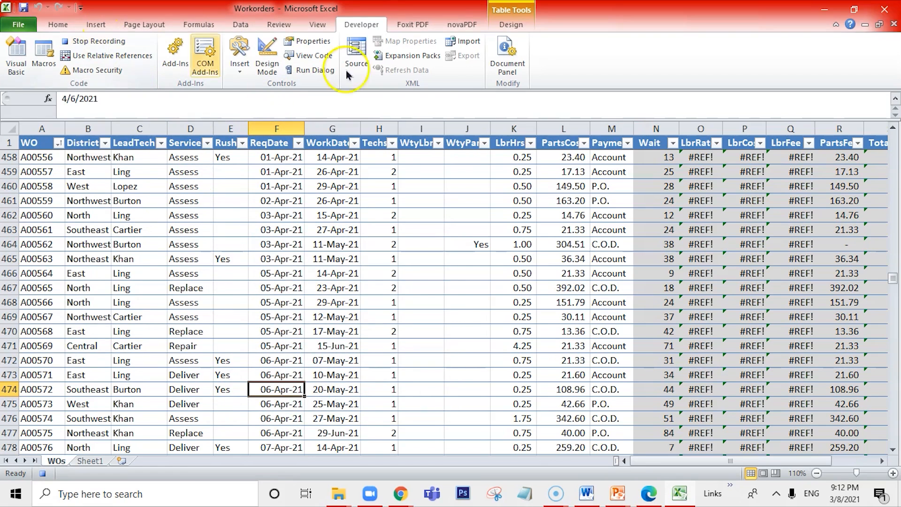
# Apply All Borders to every cell of the WOs sheet.
pyautogui.click(9, 129)
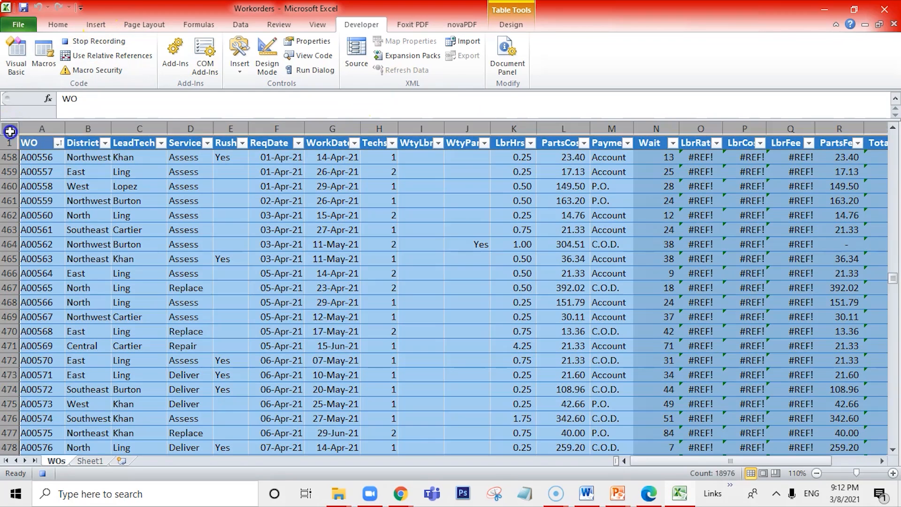
pyautogui.click(58, 24)
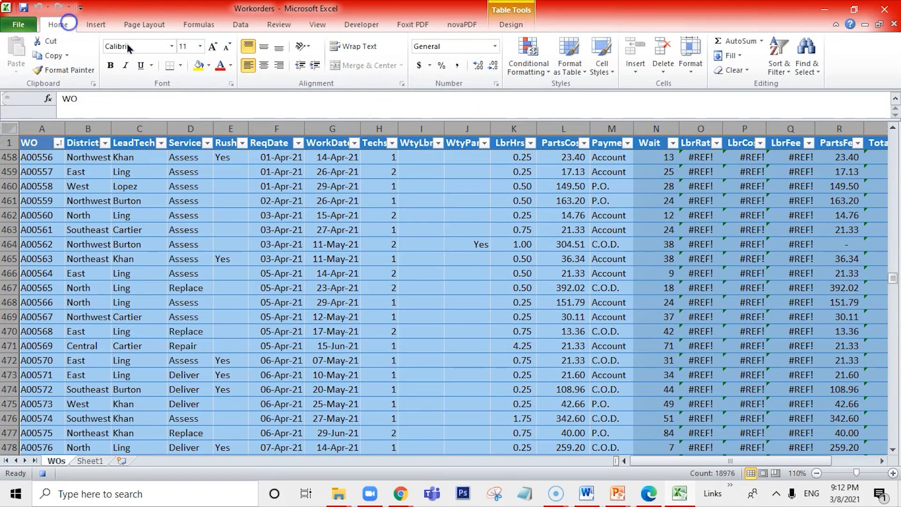
pyautogui.click(180, 65)
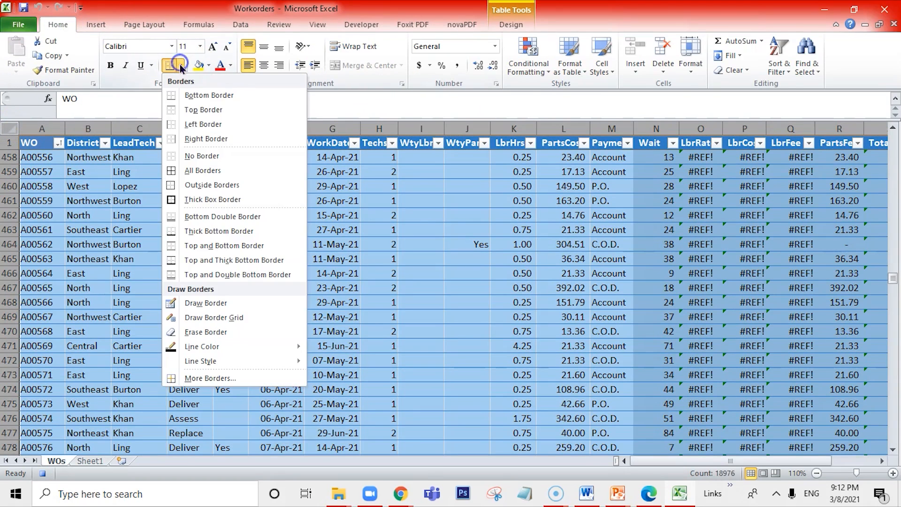
pyautogui.click(197, 170)
pyautogui.click(351, 260)
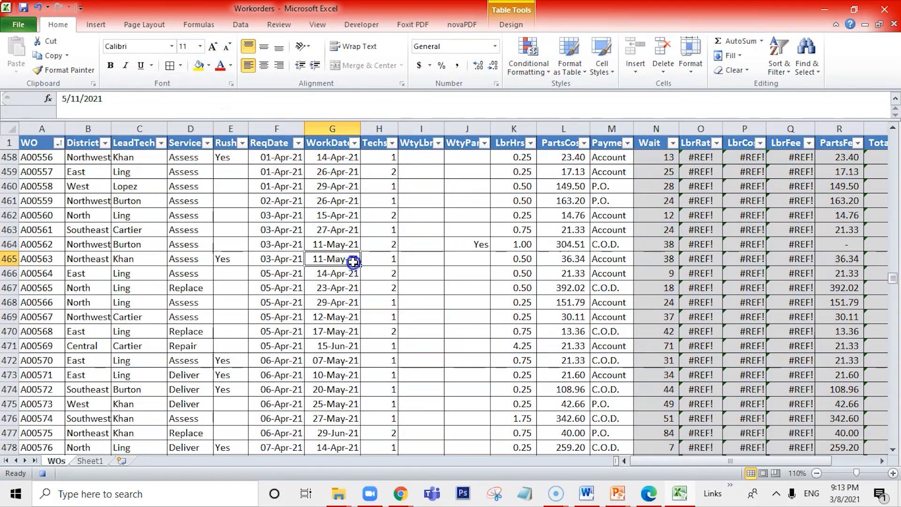
# Delete the WtyLbr, Techs and WtyParts columns from the work orders table.
pyautogui.click(425, 128)
pyautogui.rightClick(425, 127)
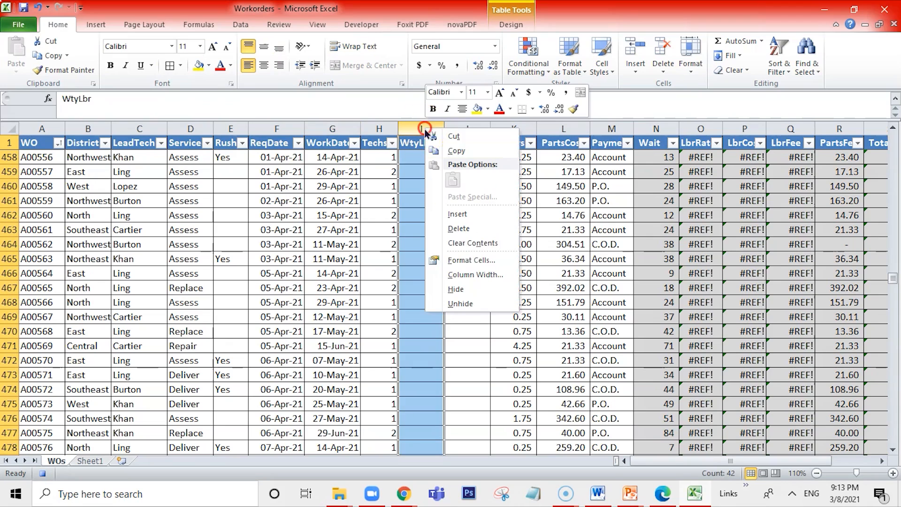
pyautogui.click(462, 229)
pyautogui.rightClick(382, 129)
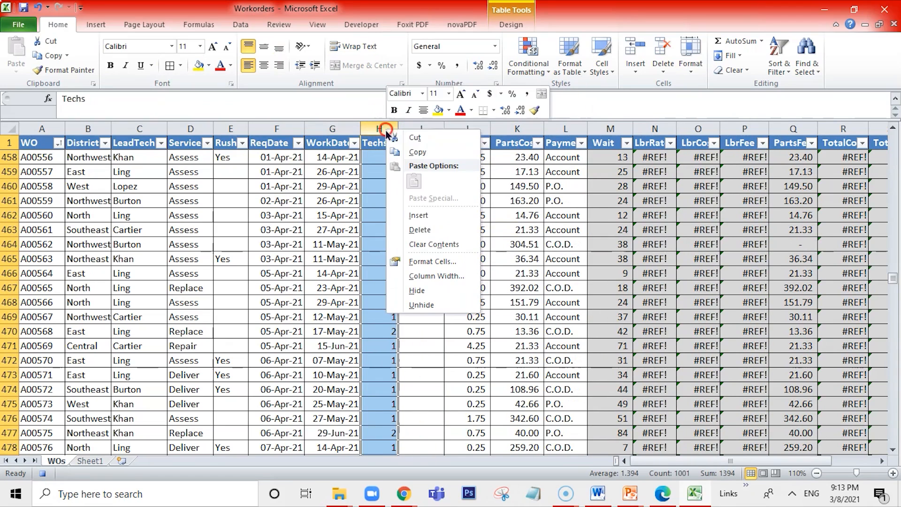
pyautogui.click(436, 230)
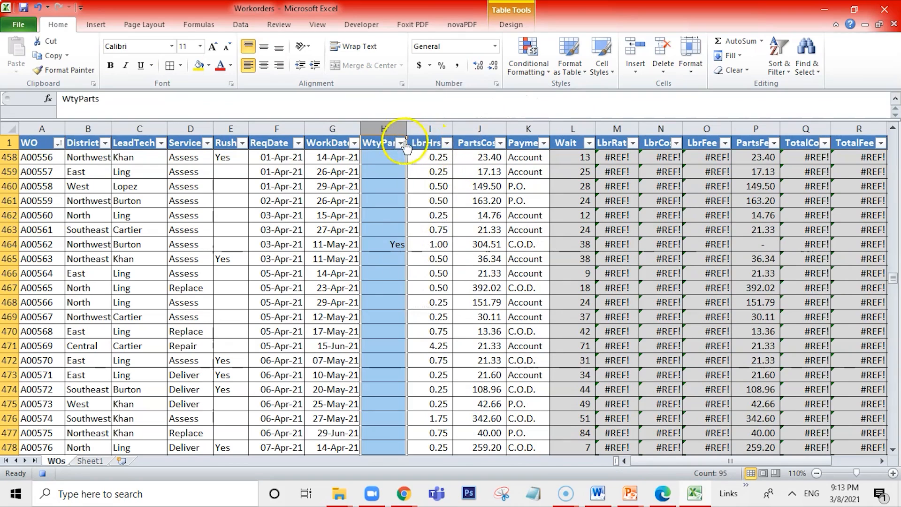
pyautogui.rightClick(394, 128)
pyautogui.click(428, 232)
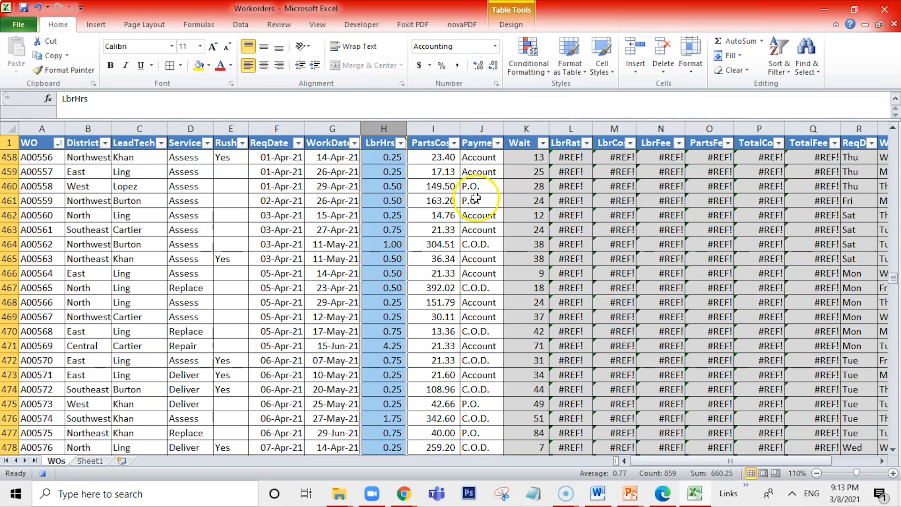
# Delete the block of columns from Wait through TotalFee in the work orders table.
pyautogui.click(514, 141)
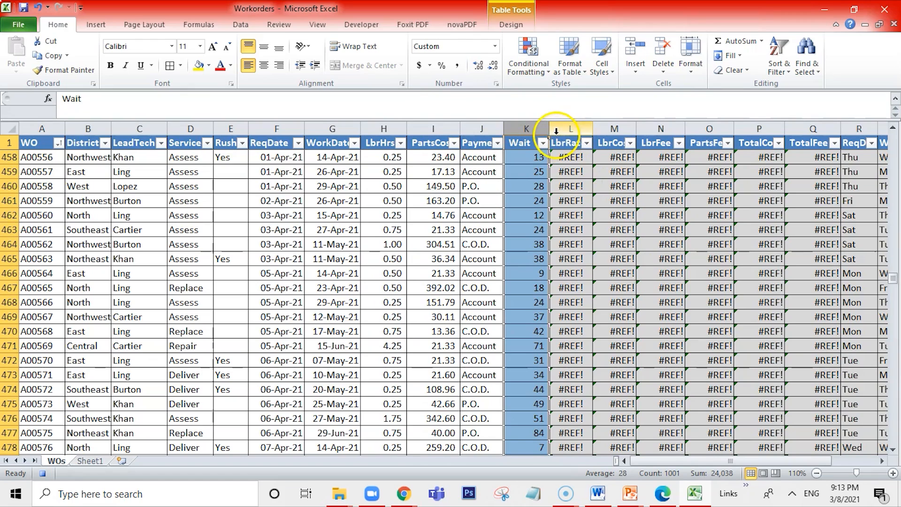
pyautogui.hotkey('shift', 'Right')
pyautogui.hotkey('shift', 'Right')
pyautogui.hotkey('shift', 'Right')
pyautogui.hotkey('shift', 'Right')
pyautogui.hotkey('shift', 'Right')
pyautogui.hotkey('shift', 'Right')
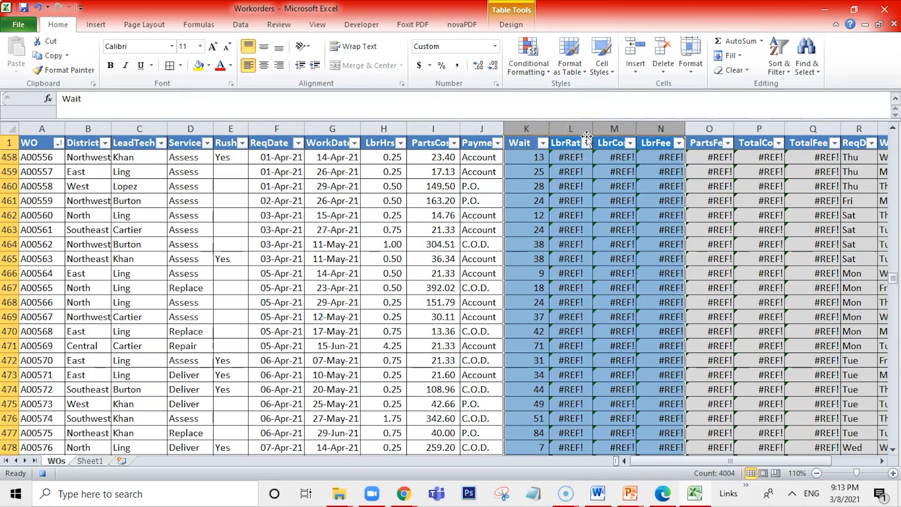
pyautogui.rightClick(617, 130)
pyautogui.click(652, 230)
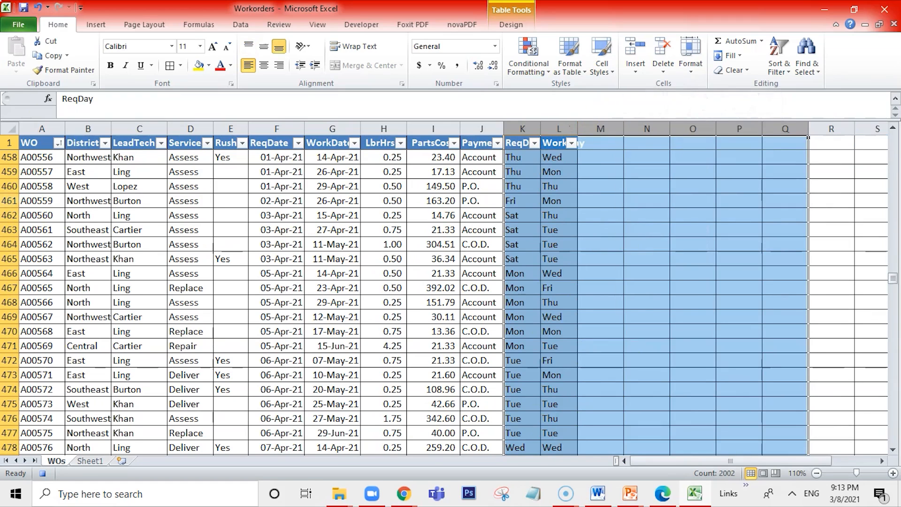
# Remove all borders from the empty columns M through AA beside the work orders table.
pyautogui.click(614, 169)
pyautogui.click(607, 129)
pyautogui.hotkey('shift', 'Right')
pyautogui.hotkey('shift', 'Right')
pyautogui.hotkey('shift', 'Right')
pyautogui.hotkey('shift', 'Right')
pyautogui.hotkey('shift', 'Right')
pyautogui.hotkey('shift', 'Right')
pyautogui.hotkey('shift', 'Right')
pyautogui.hotkey('shift', 'Right')
pyautogui.hotkey('shift', 'Right')
pyautogui.hotkey('shift', 'Right')
pyautogui.hotkey('shift', 'Right')
pyautogui.hotkey('shift', 'Right')
pyautogui.hotkey('shift', 'Right')
pyautogui.hotkey('shift', 'Right')
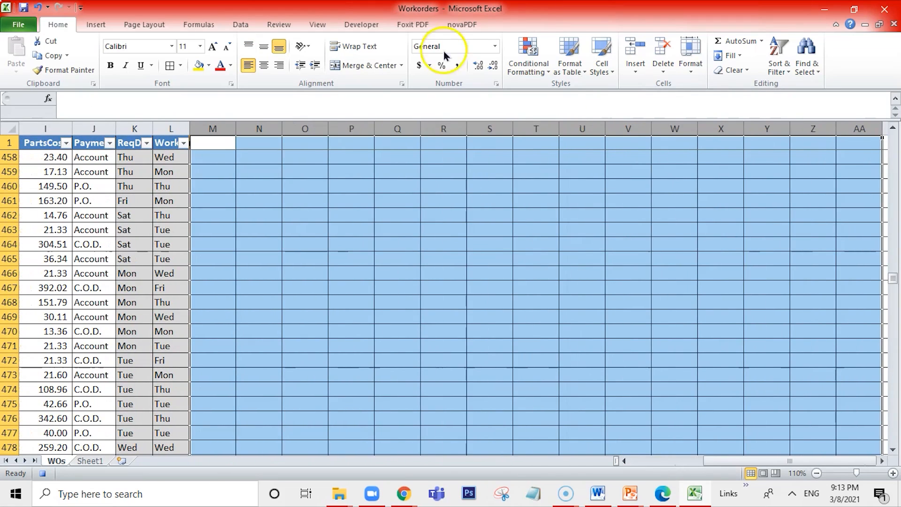
pyautogui.click(181, 65)
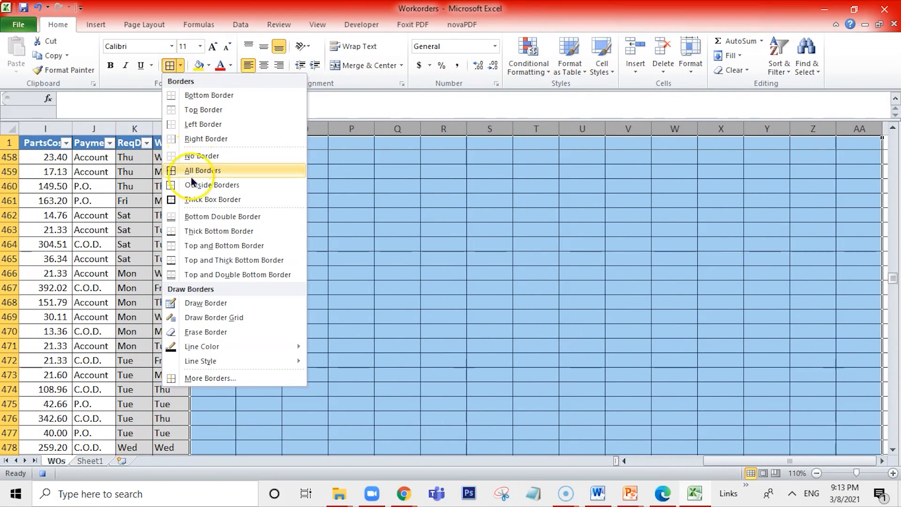
pyautogui.click(206, 156)
pyautogui.click(632, 461)
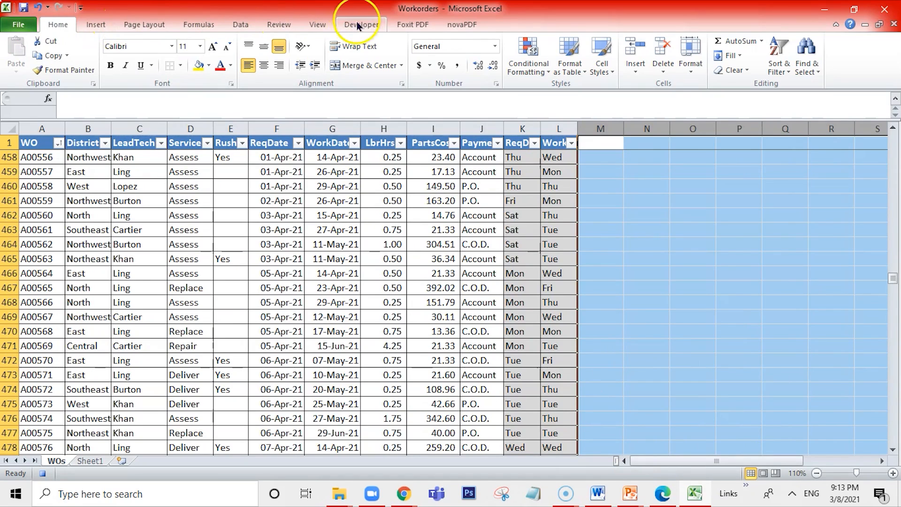
# Delete the Rush column from the work orders table and stop recording the macro.
pyautogui.click(231, 128)
pyautogui.rightClick(230, 129)
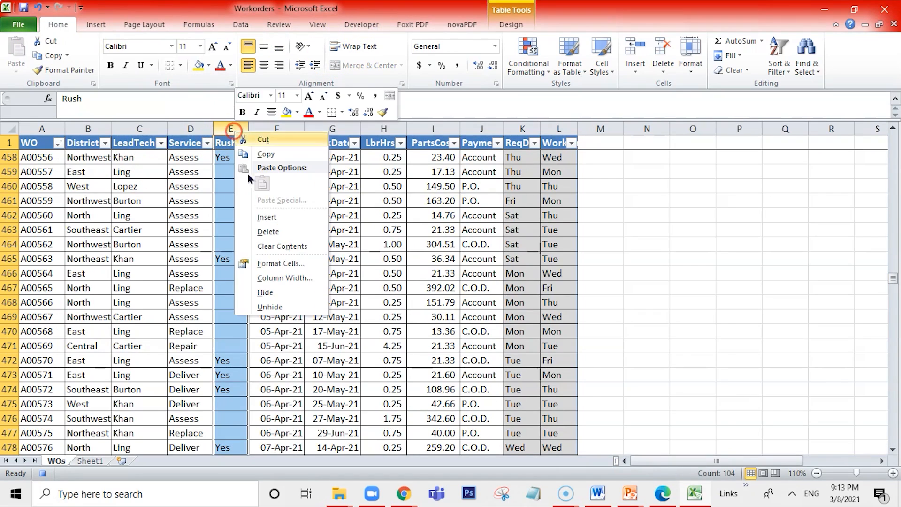
pyautogui.click(277, 231)
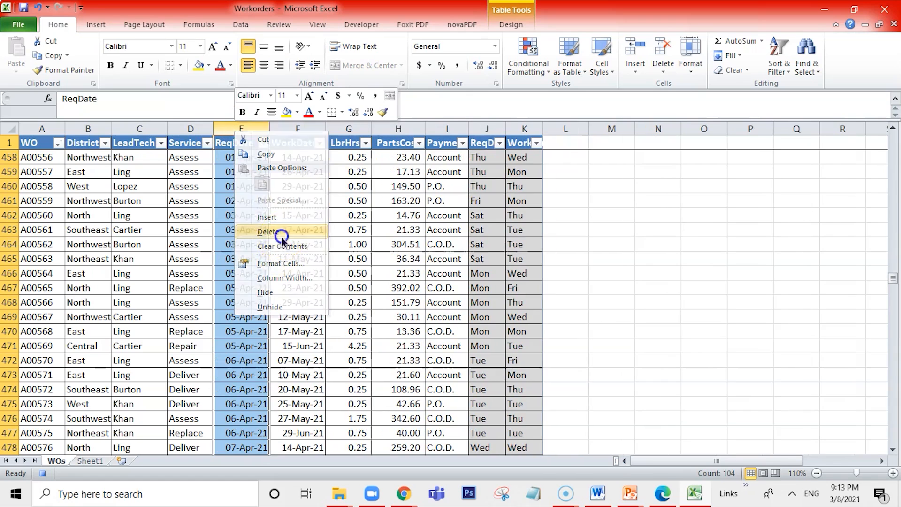
pyautogui.click(365, 24)
pyautogui.click(118, 44)
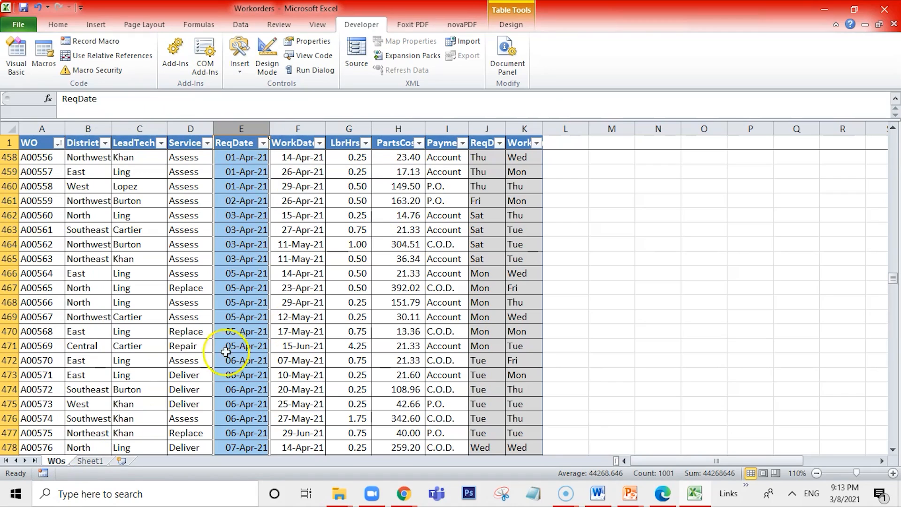
# Run the WorkorderAccounts macro on the WO2- daily sheet.
pyautogui.click(88, 461)
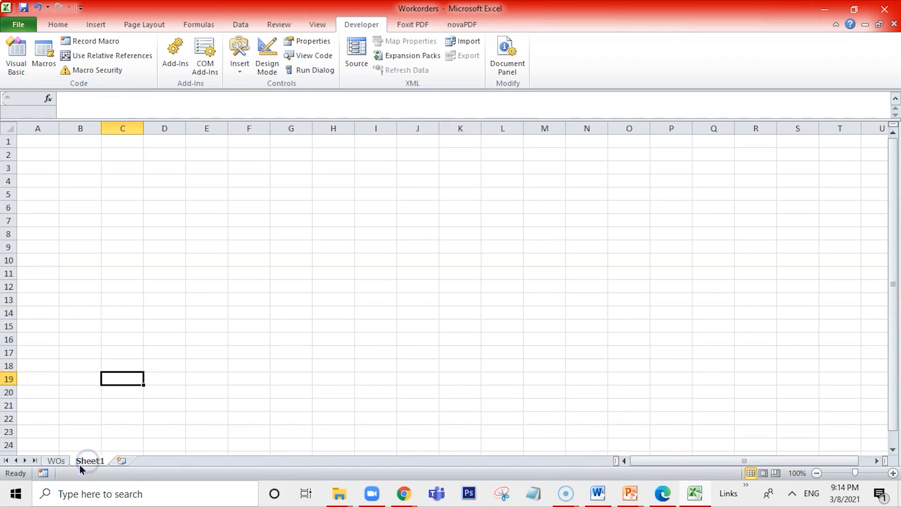
pyautogui.click(56, 461)
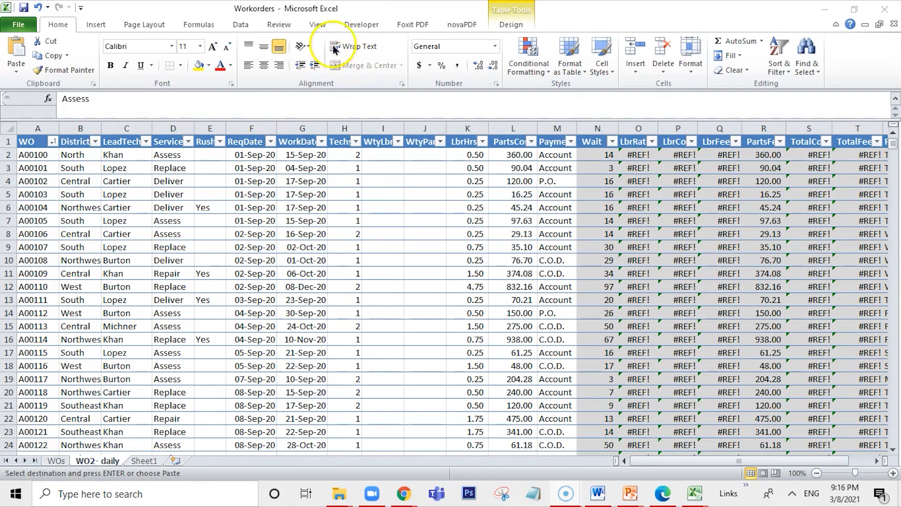
pyautogui.click(362, 24)
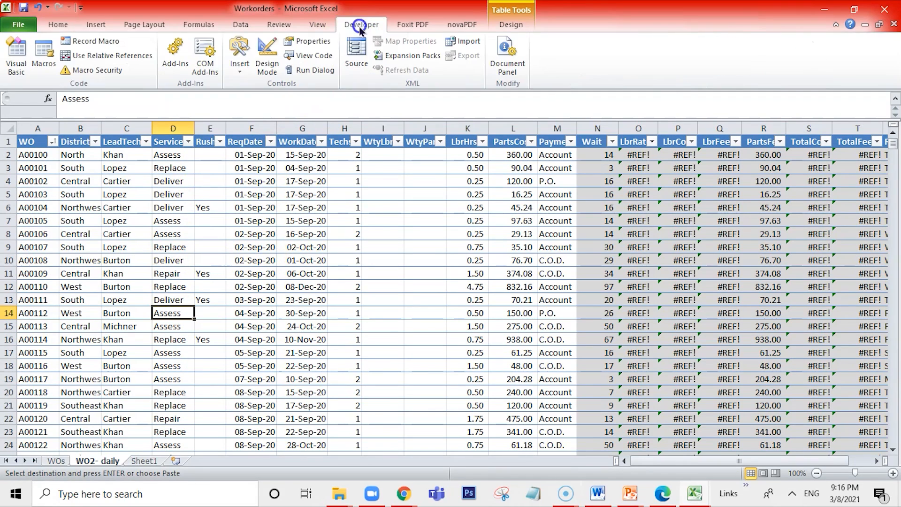
pyautogui.click(49, 59)
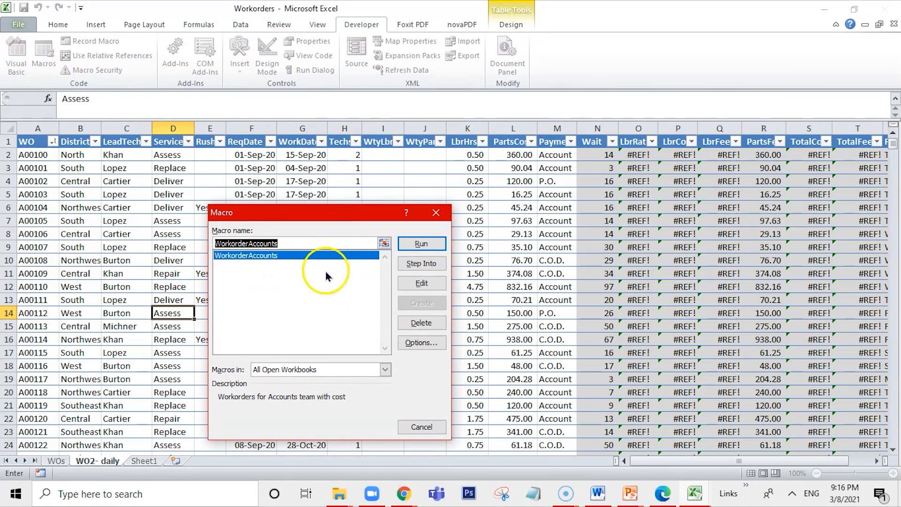
pyautogui.click(418, 243)
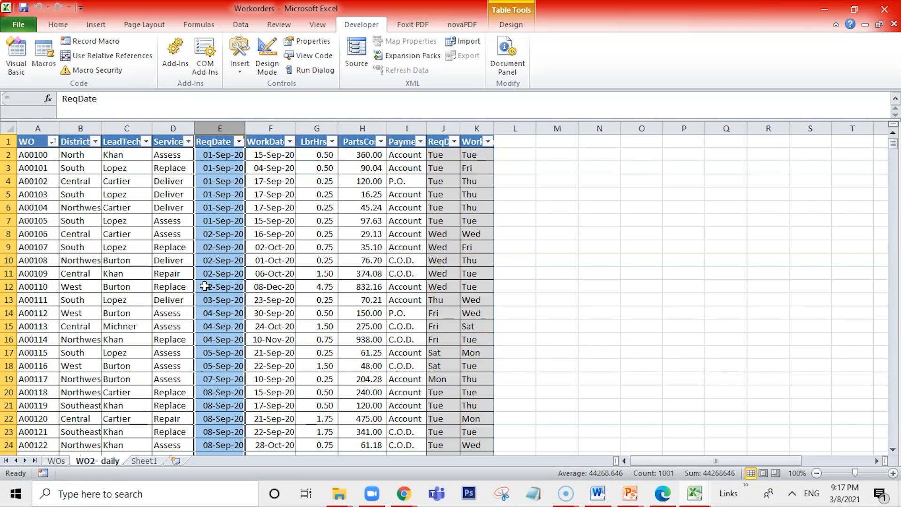
pyautogui.click(432, 256)
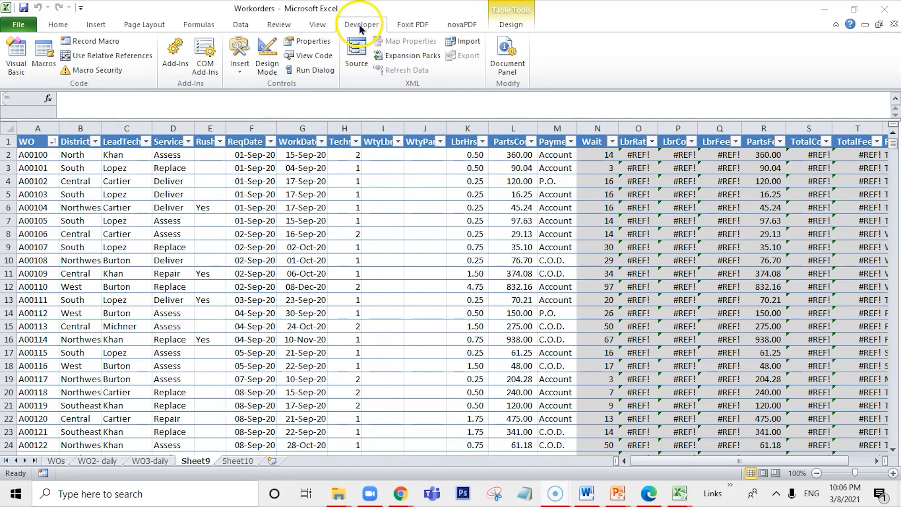
# Draw a form control button over columns I and J around rows 6–7 of Sheet9 and assign it the WorkorderAccounts macro.
pyautogui.click(241, 71)
pyautogui.click(241, 77)
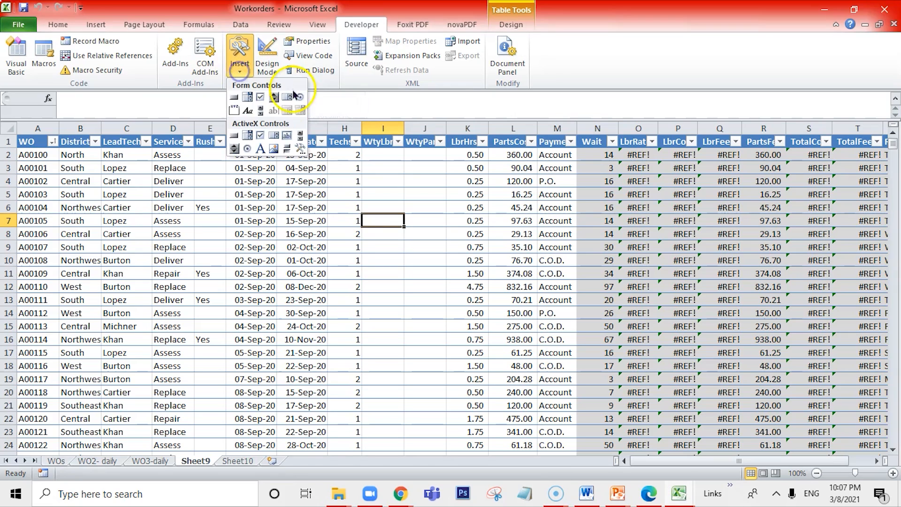
pyautogui.click(235, 98)
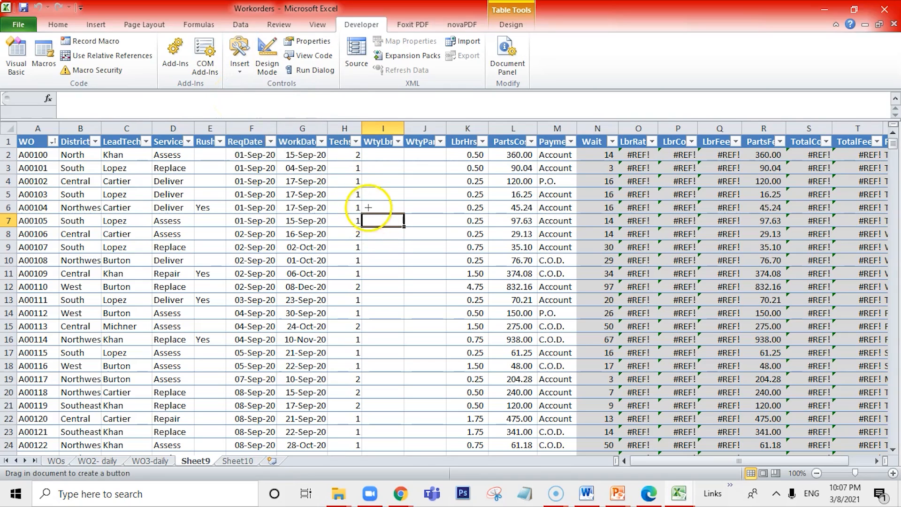
pyautogui.moveTo(366, 201); pyautogui.dragTo(447, 228)
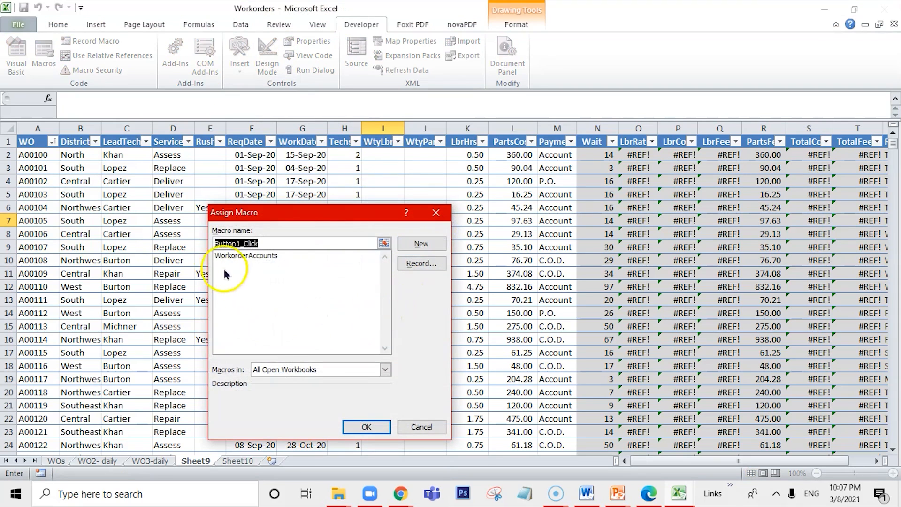
pyautogui.click(266, 256)
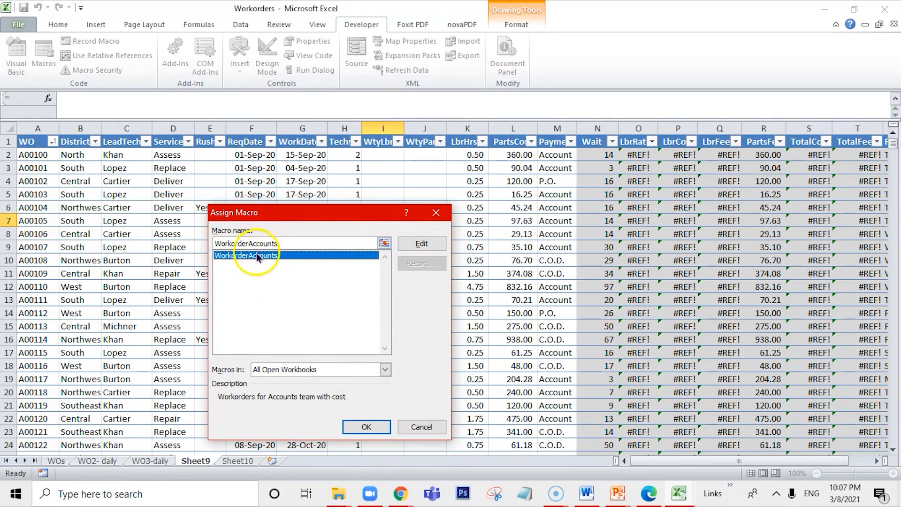
pyautogui.click(365, 427)
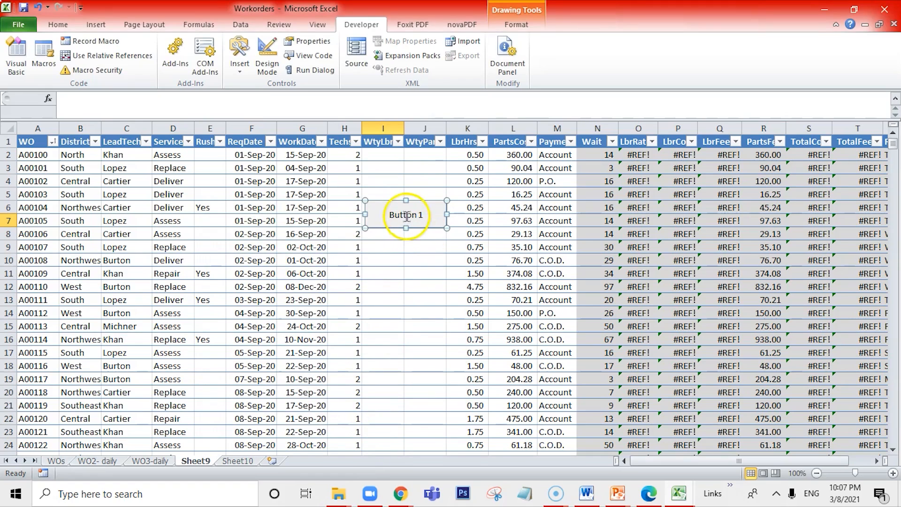
# Label the new button "WorkorderAccount" and use it to run its macro on Sheet9.
pyautogui.rightClick(406, 216)
pyautogui.click(450, 273)
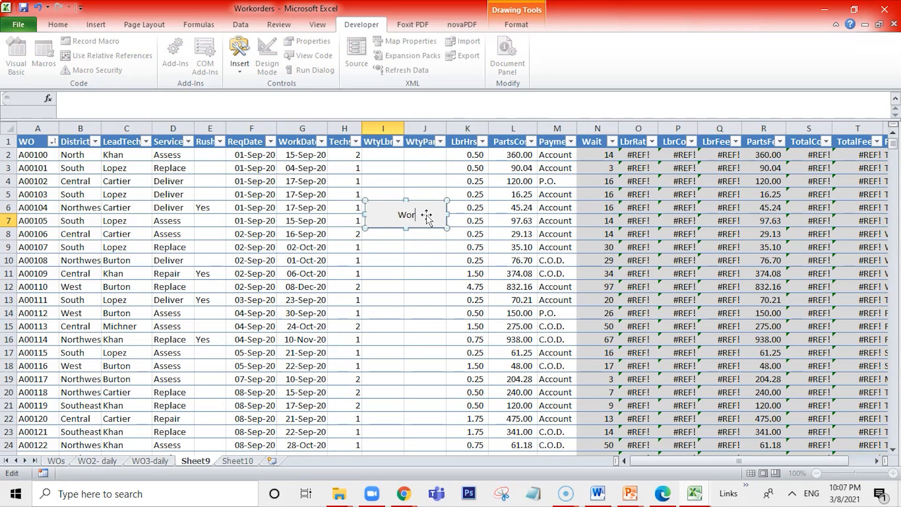
pyautogui.write('WorkorderAccounts')
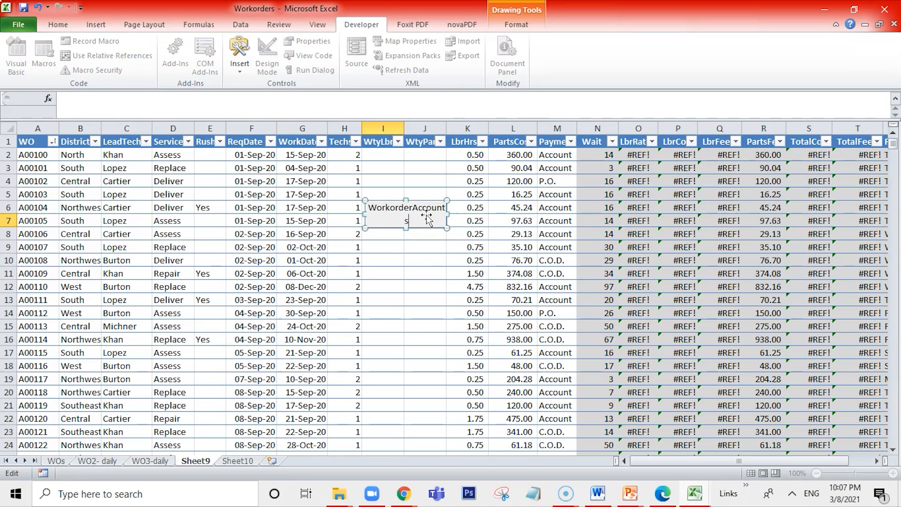
pyautogui.press('BackSpace')
pyautogui.click(428, 252)
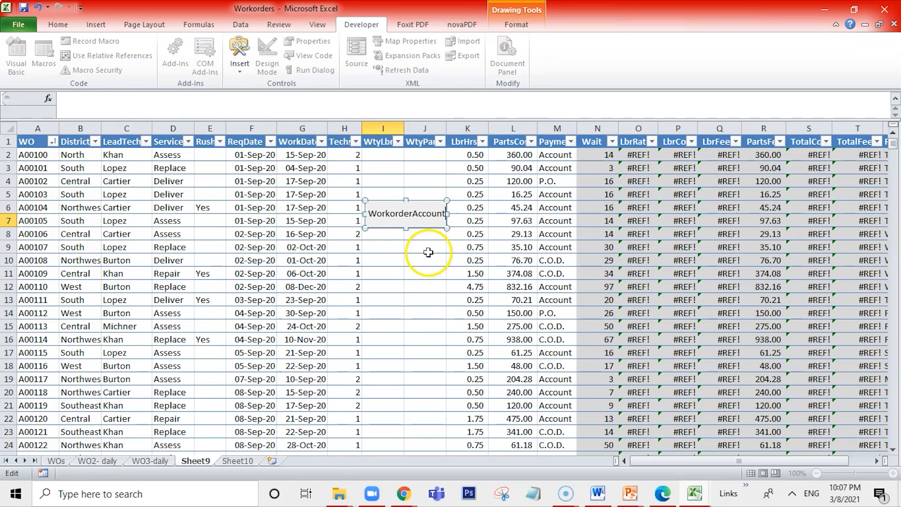
pyautogui.click(428, 253)
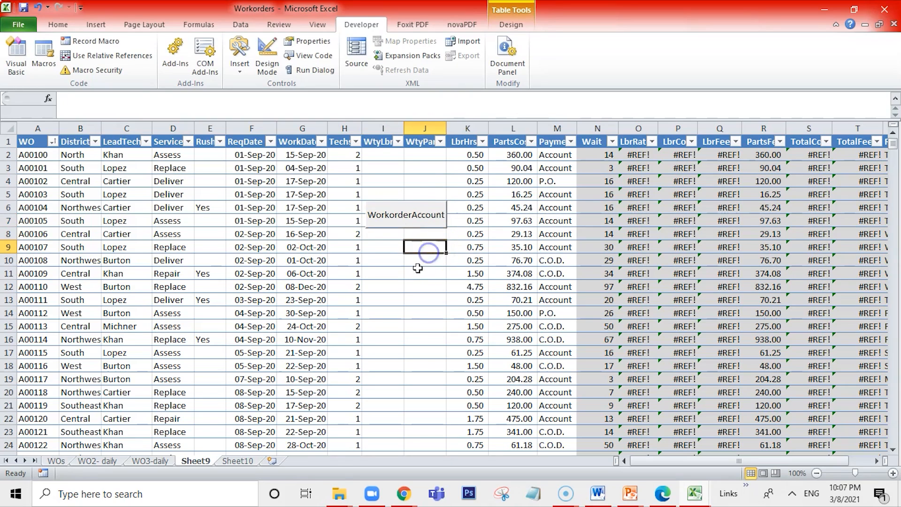
pyautogui.click(405, 217)
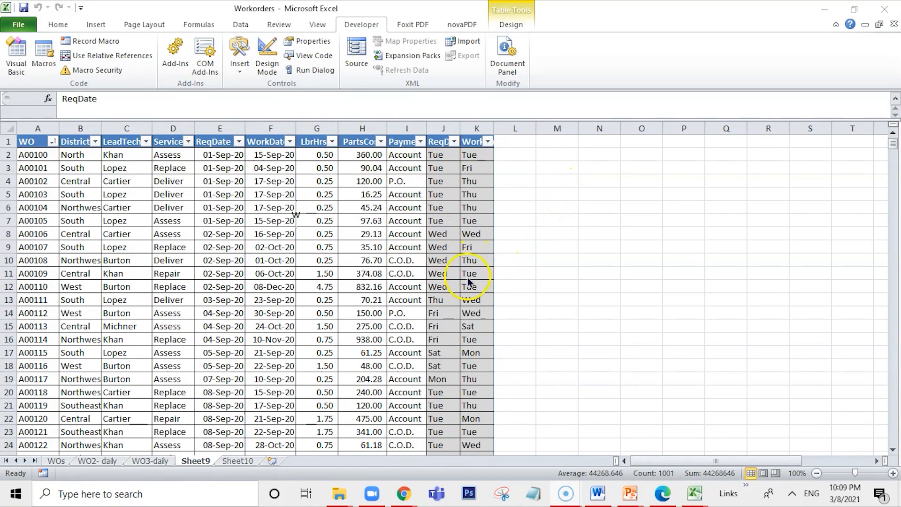
# View the workbook's macro list and the available macro commands without running a macro.
pyautogui.click(318, 26)
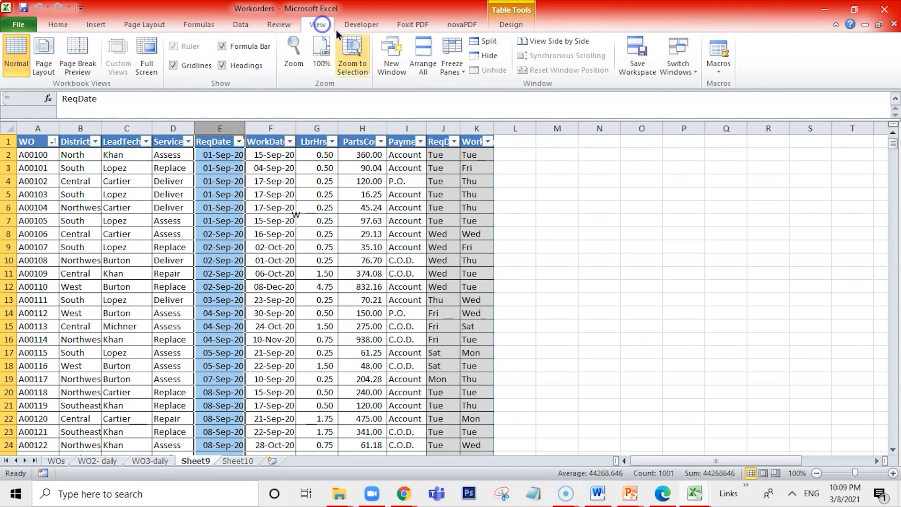
pyautogui.click(721, 74)
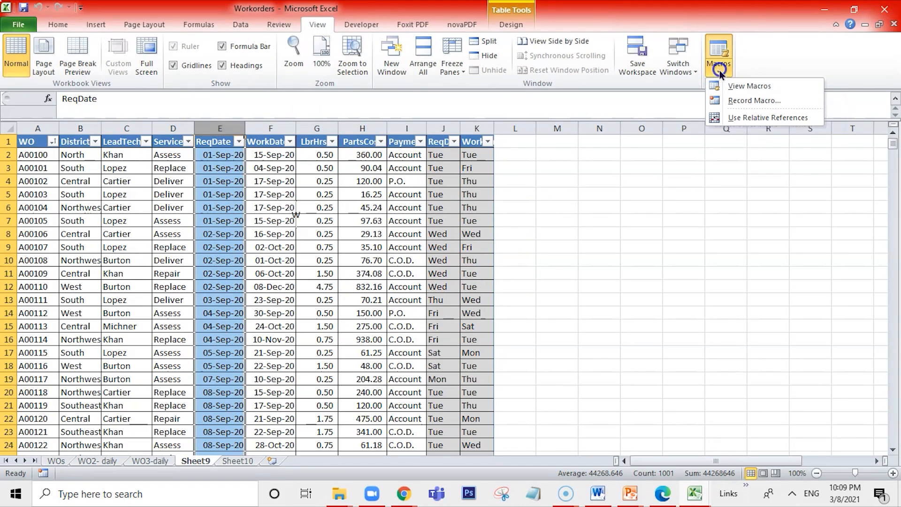
pyautogui.click(741, 86)
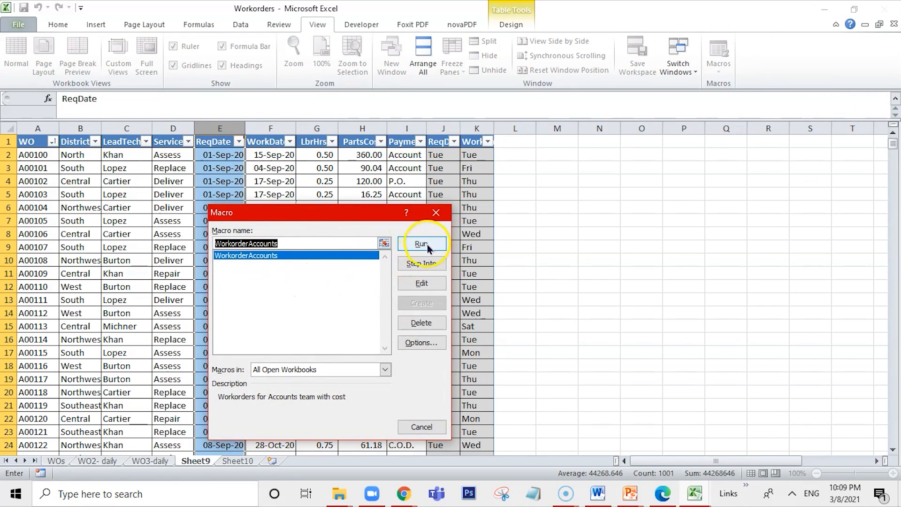
pyautogui.click(421, 427)
pyautogui.click(718, 62)
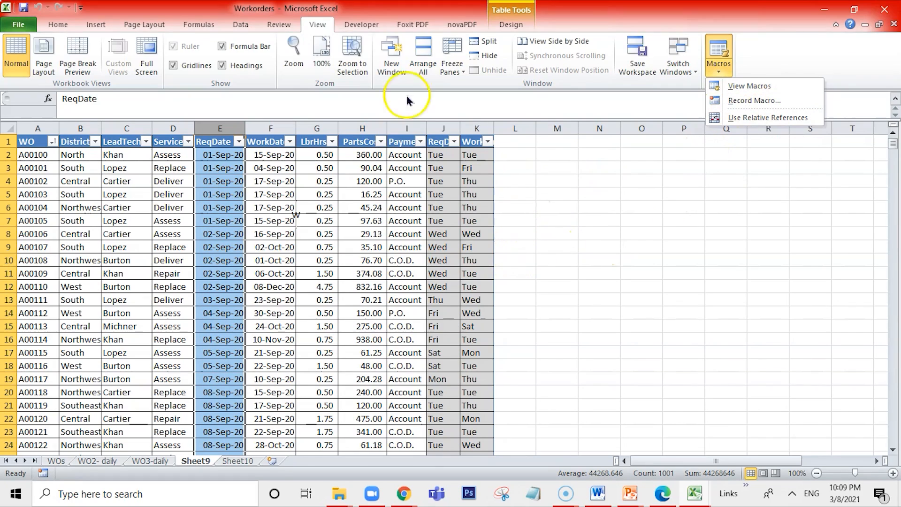
pyautogui.click(360, 23)
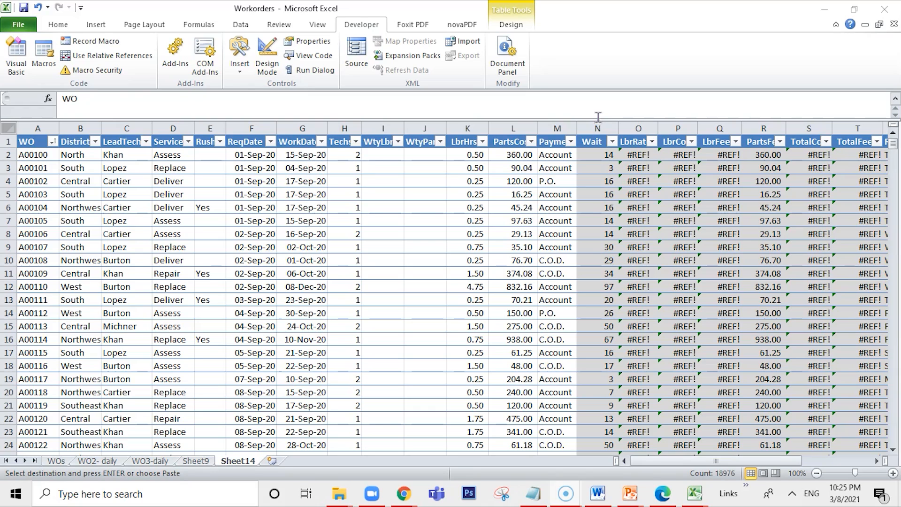
# Review the WorkorderAccounts code in Module1 and compare the Sheet9 table with the one on Sheet14.
pyautogui.click(362, 27)
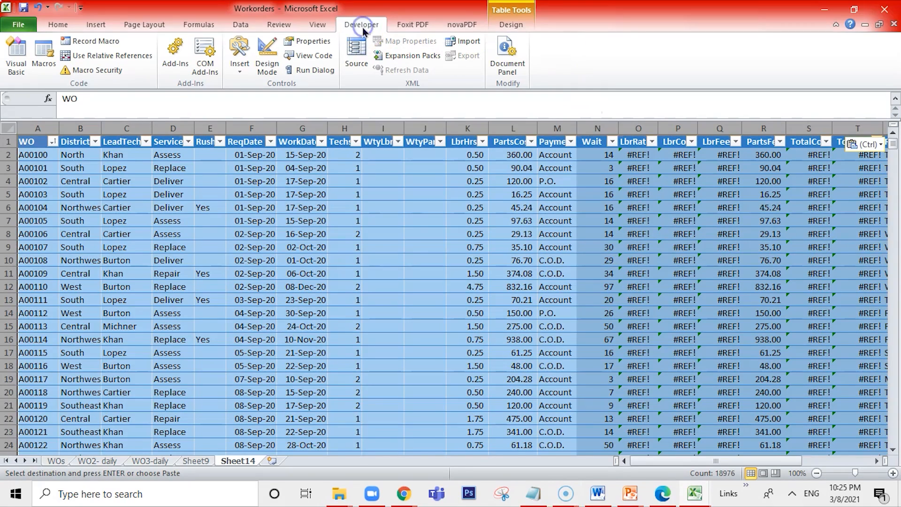
pyautogui.click(18, 65)
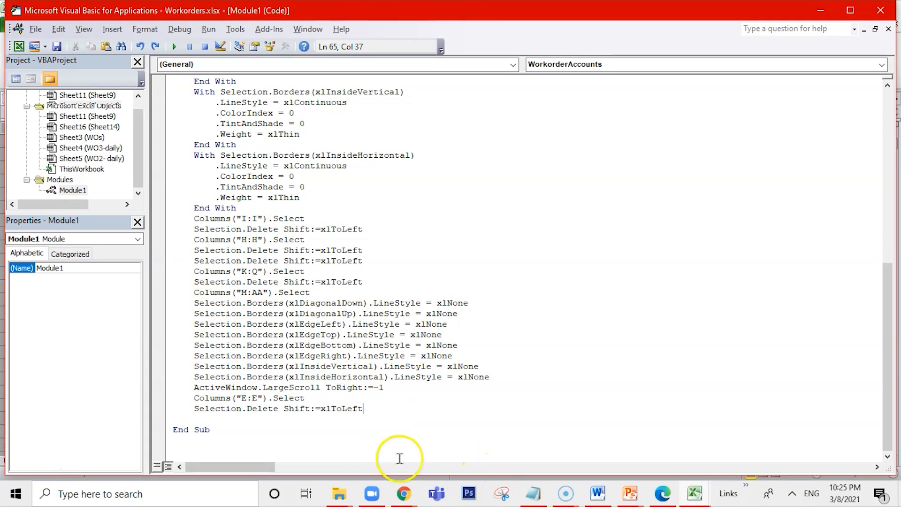
pyautogui.click(20, 47)
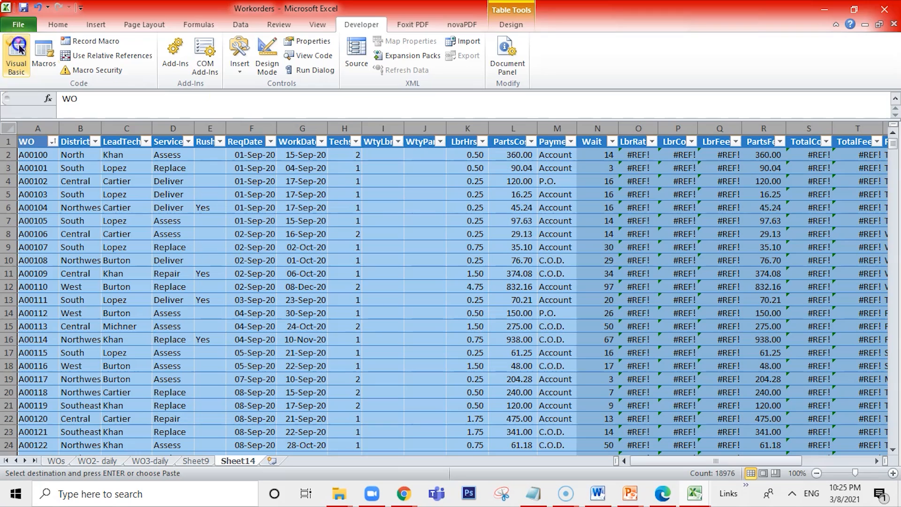
pyautogui.click(195, 462)
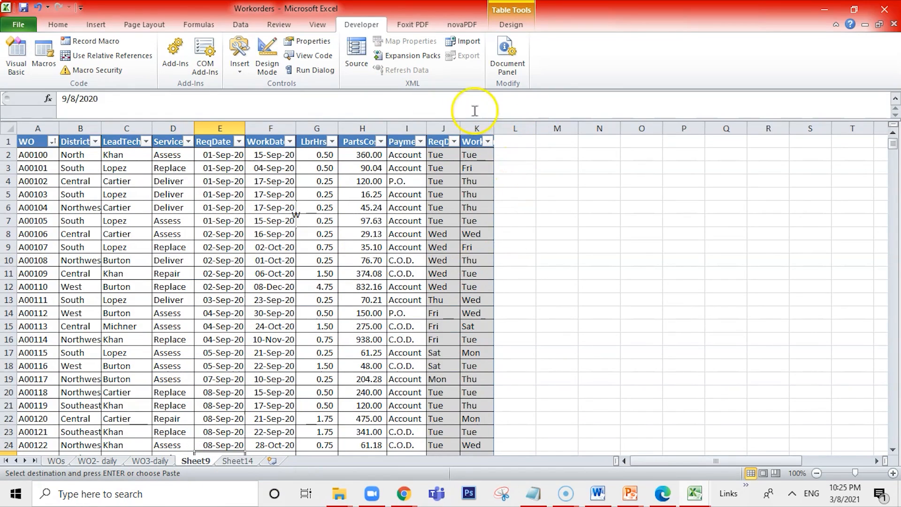
pyautogui.click(235, 462)
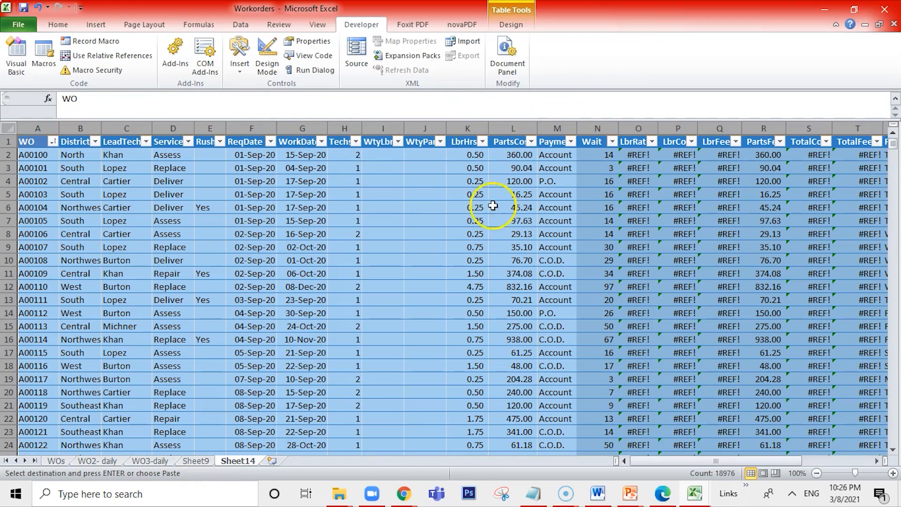
# Delete the WorkorderAccounts code lines in Module1 from Columns("M:AA").Select through the last Selection.Delete Shift:=xlToLeft.
pyautogui.click(16, 54)
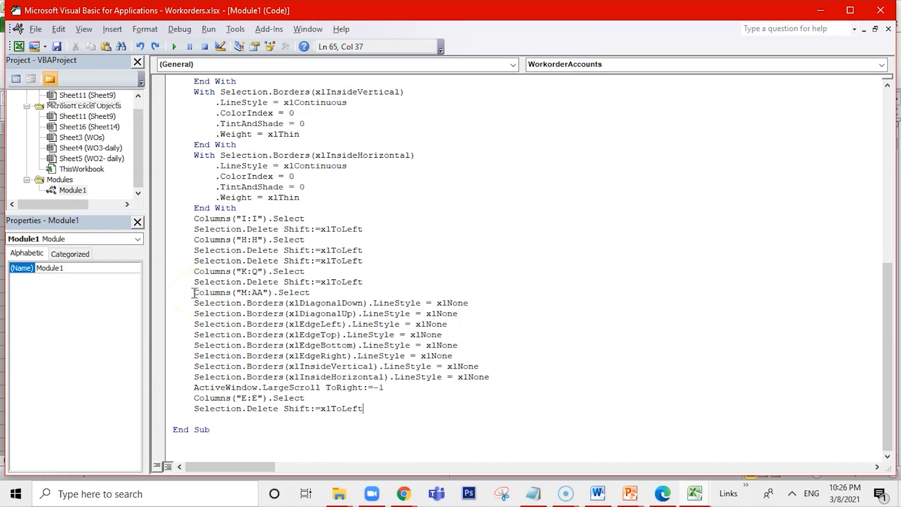
pyautogui.moveTo(194, 294); pyautogui.dragTo(375, 405)
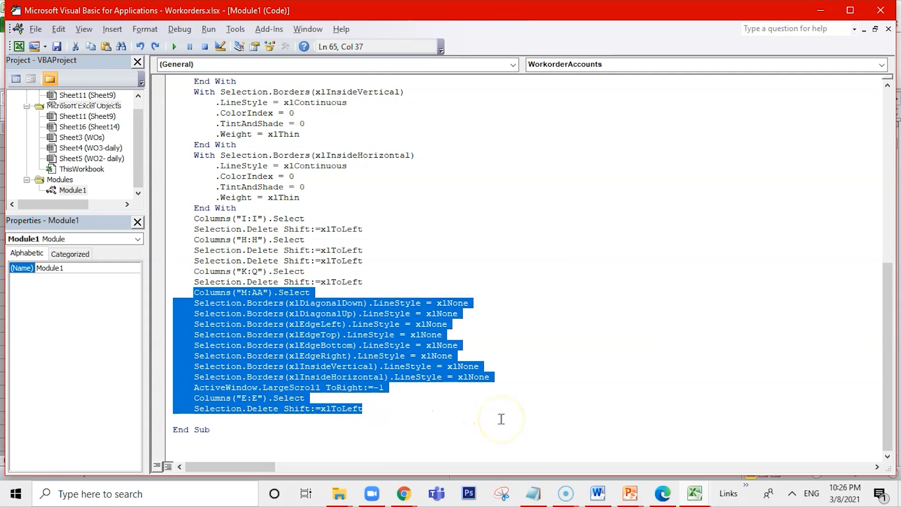
pyautogui.press('Delete')
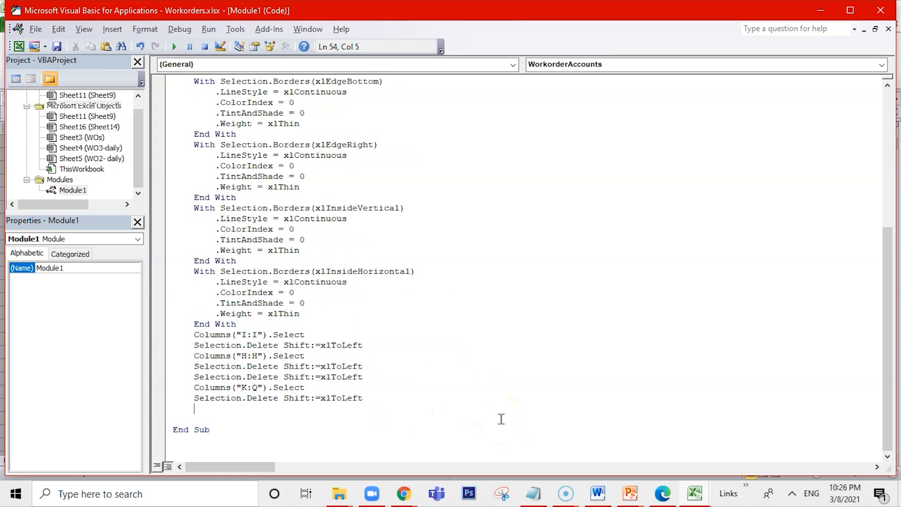
# Run the edited WorkorderAccounts macro from the code editor, return to Sheet14 in the workbook and deselect the columns.
pyautogui.click(209, 29)
pyautogui.moveTo(235, 29)
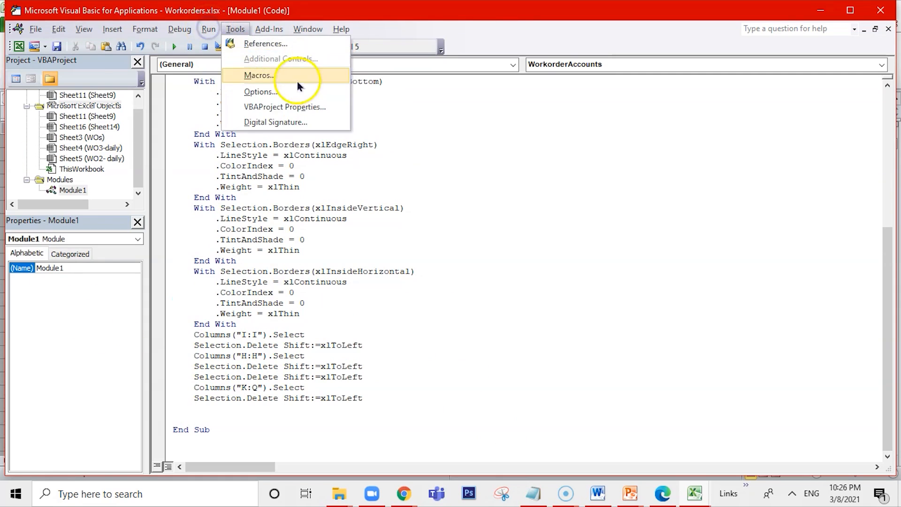
pyautogui.click(216, 40)
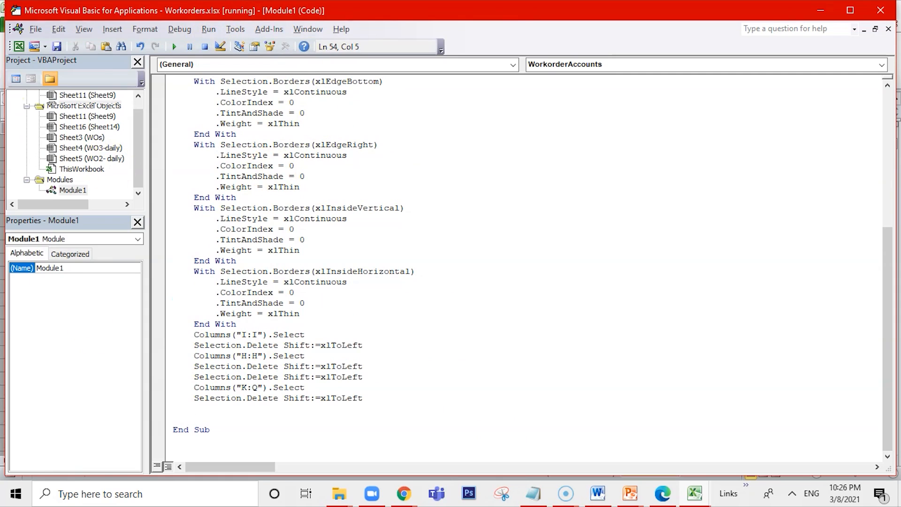
pyautogui.click(17, 48)
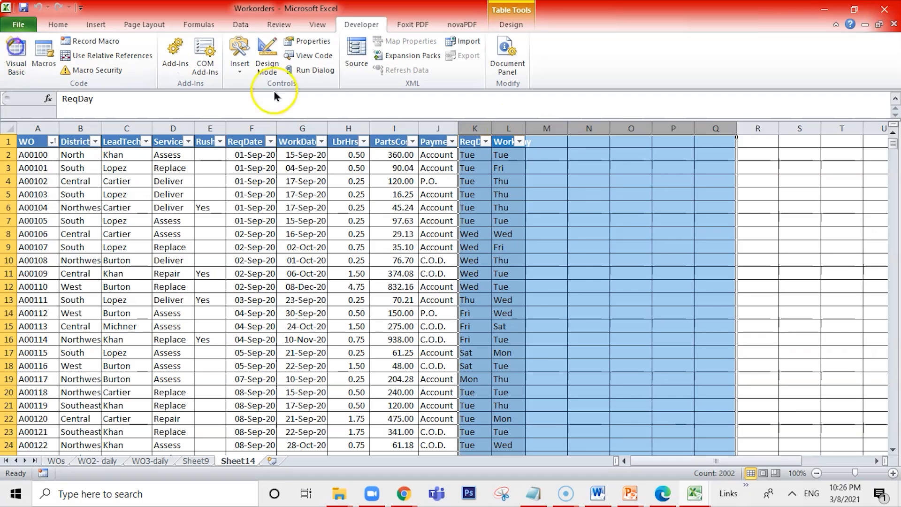
pyautogui.click(597, 241)
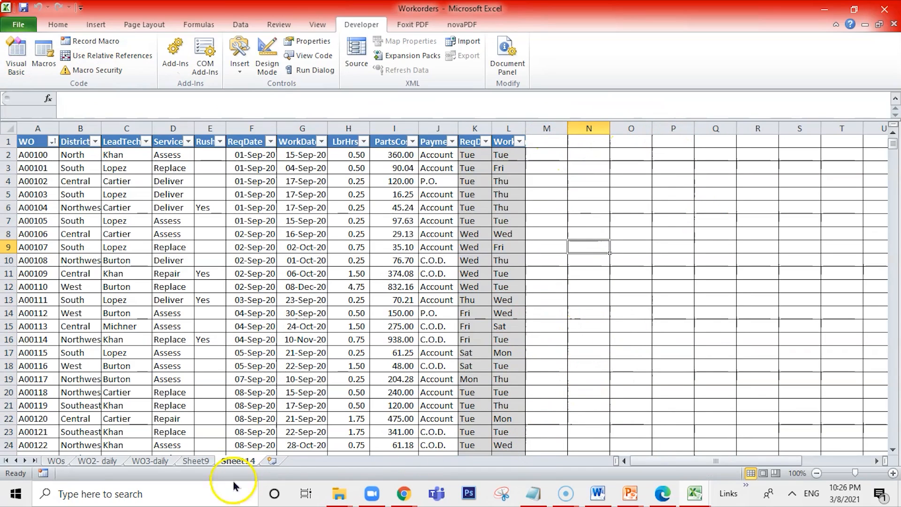
# Compare the table columns on Sheet9 with those on Sheet14.
pyautogui.click(206, 464)
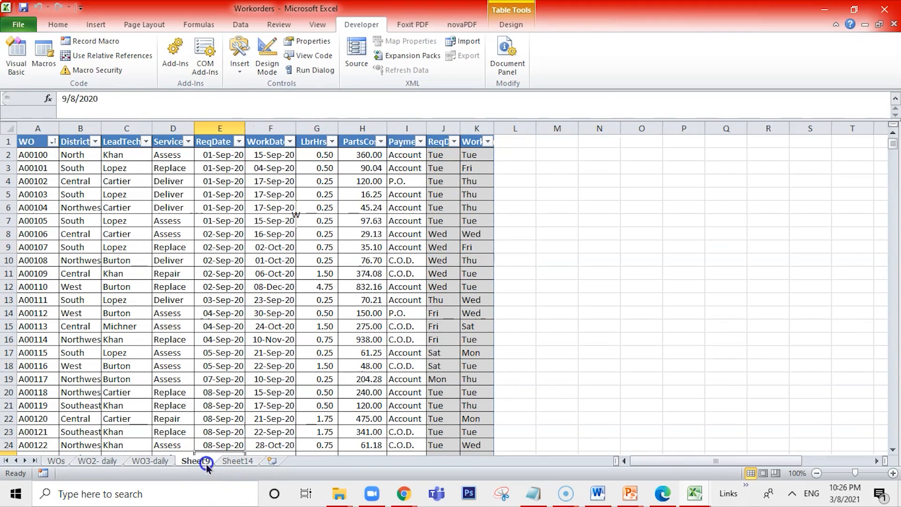
pyautogui.click(239, 462)
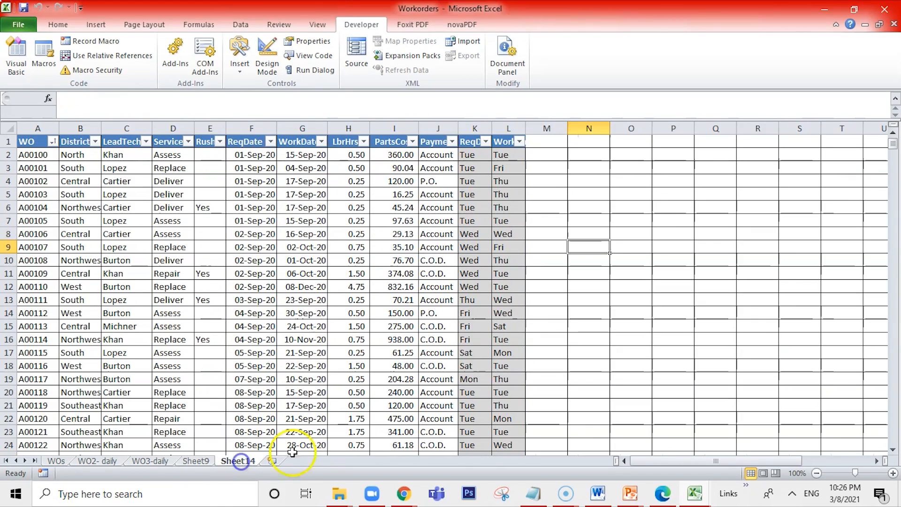
pyautogui.click(197, 461)
pyautogui.click(242, 464)
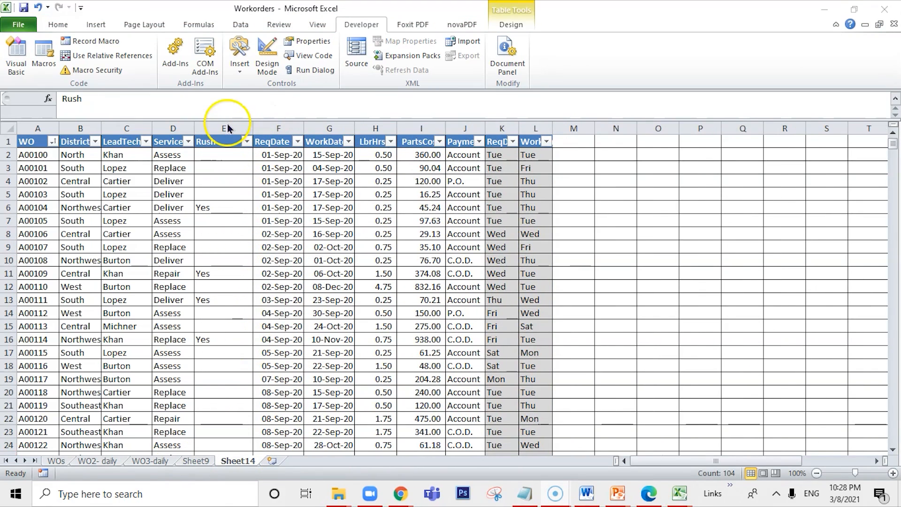
# Look through the Rush column's entries on Sheet14 and open the Visual Basic editor.
pyautogui.click(225, 136)
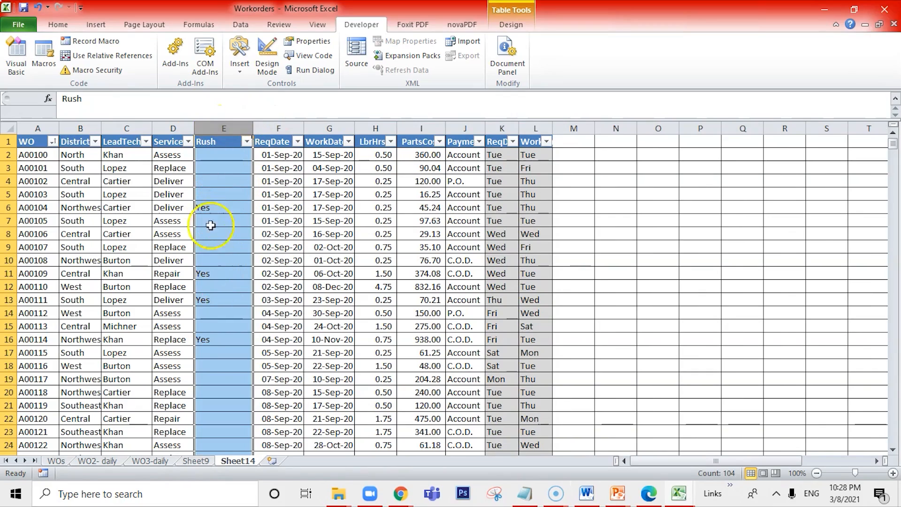
pyautogui.scroll(-10, 221, 228)
pyautogui.scroll(10, 222, 228)
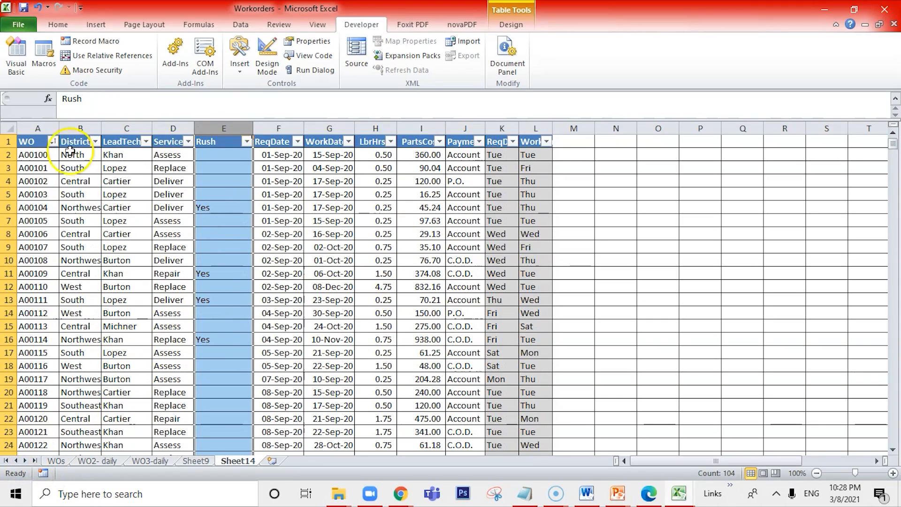
pyautogui.click(24, 62)
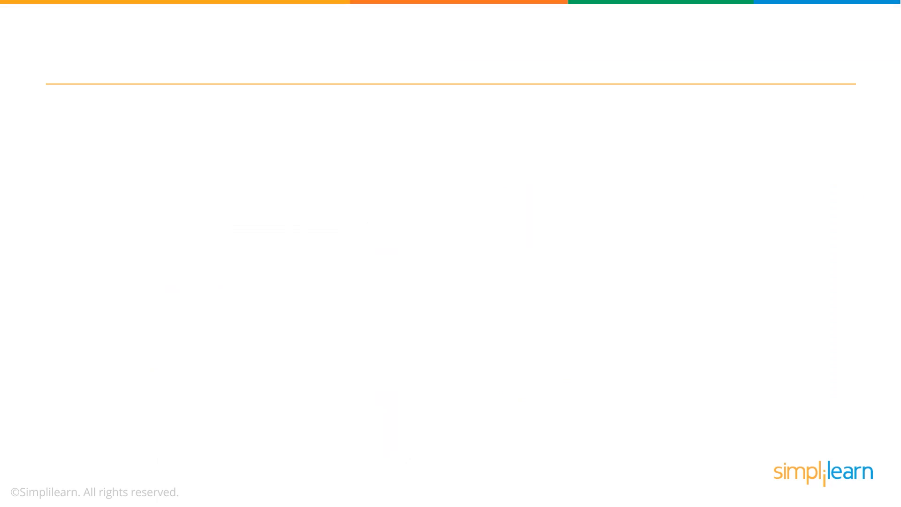